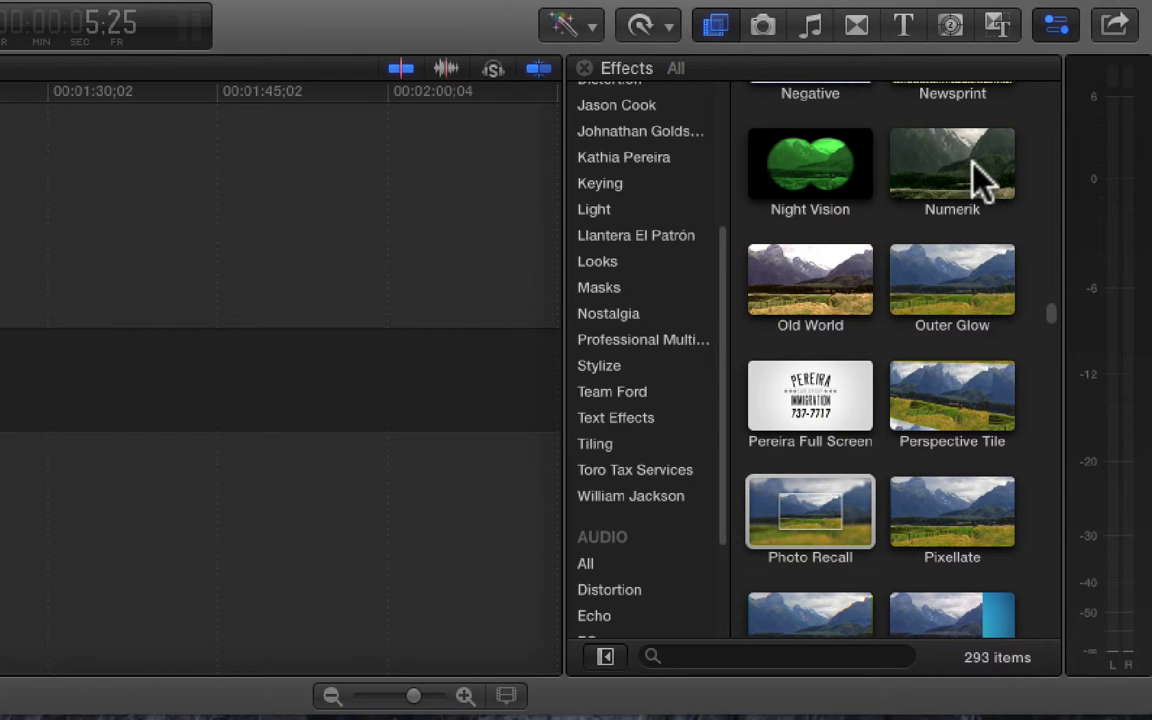
# Step: Apply Numerik to the camel clip and compare it toggled off and on during playback
pyautogui.moveTo(975, 178); pyautogui.dragTo(55, 541)
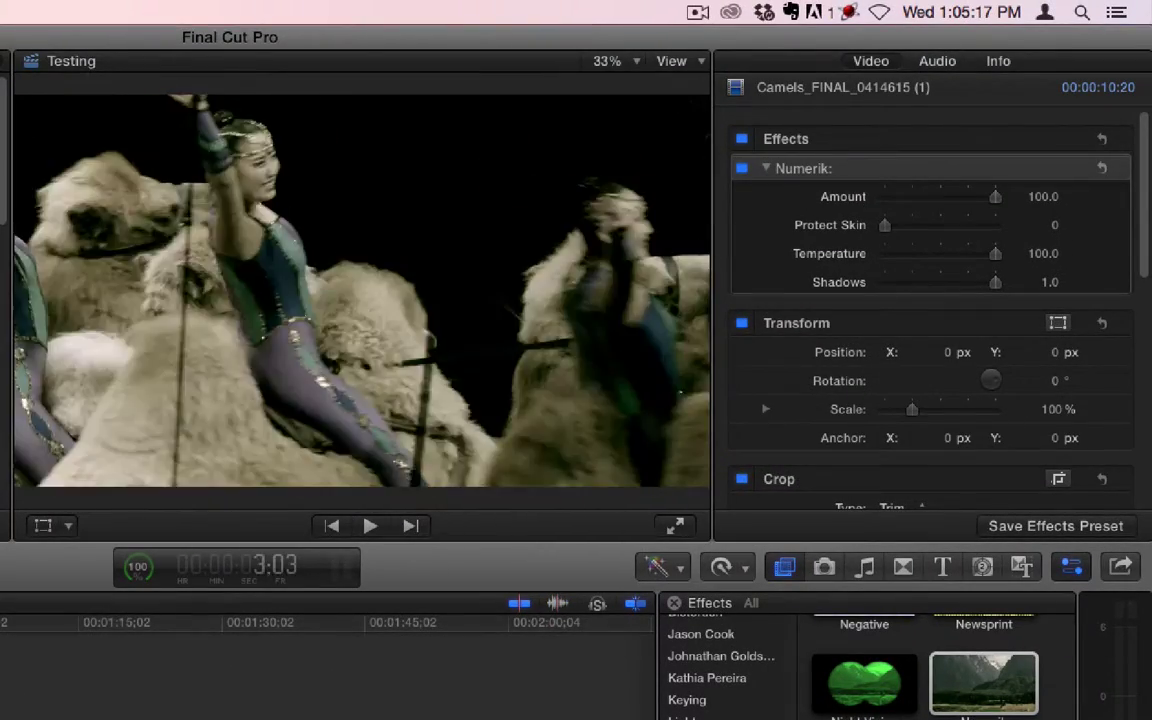
pyautogui.click(742, 168)
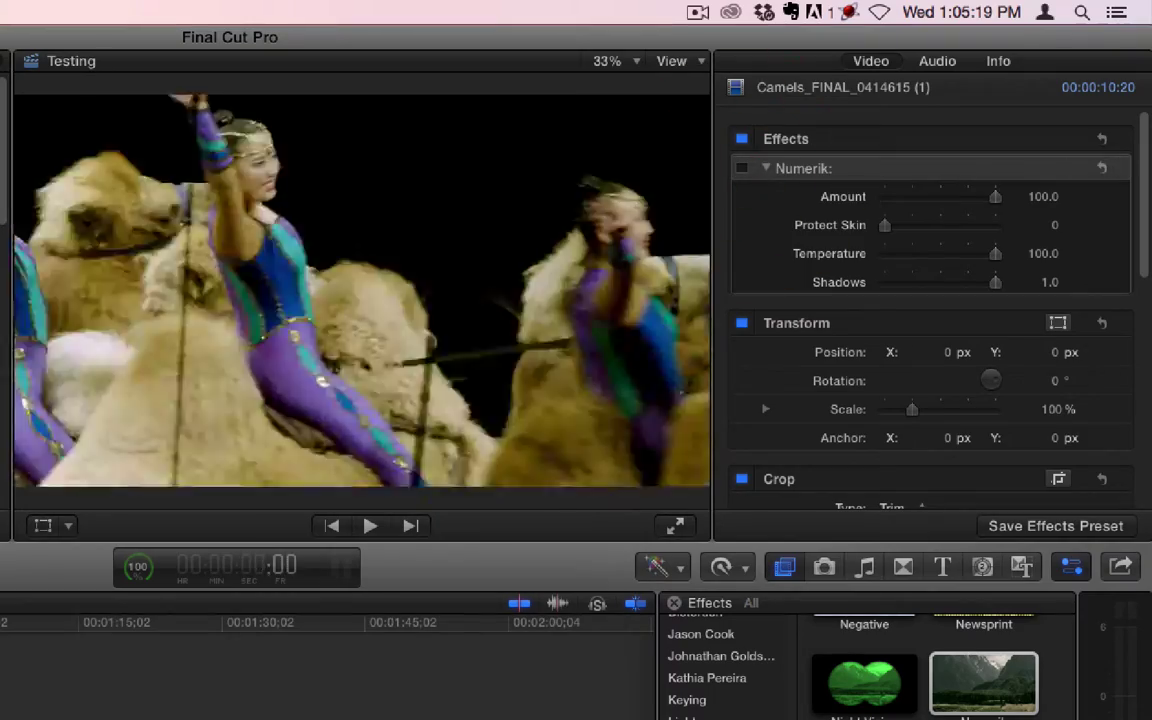
pyautogui.press('space')
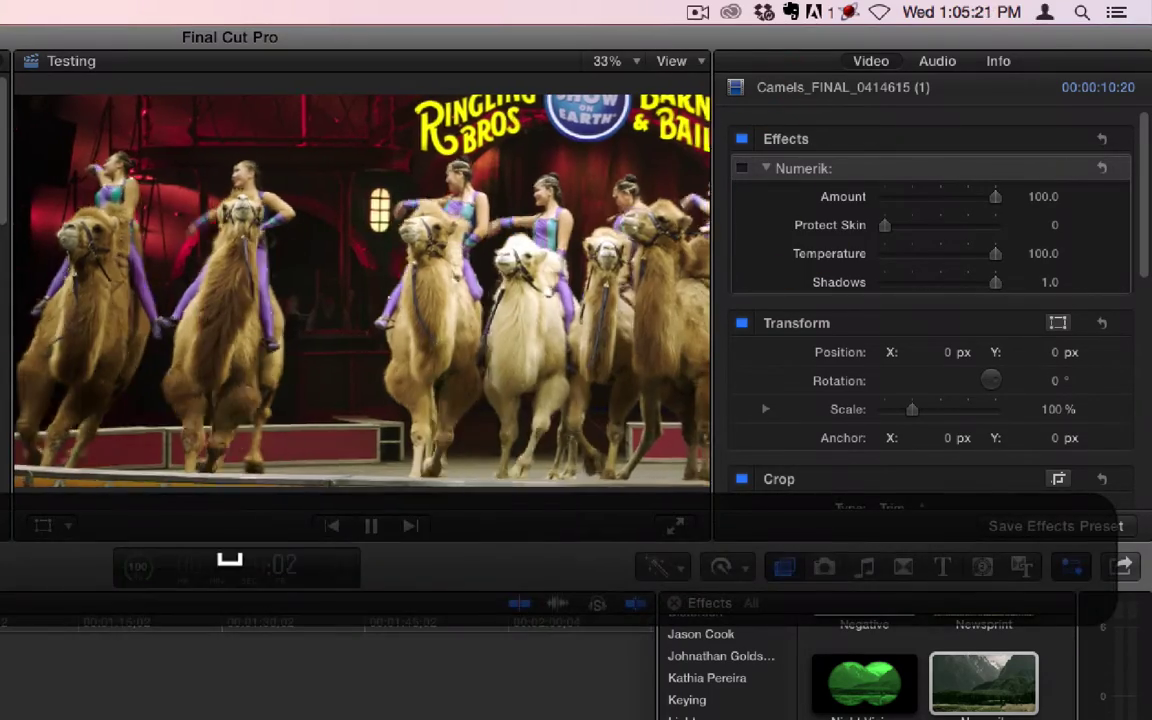
pyautogui.click(742, 168)
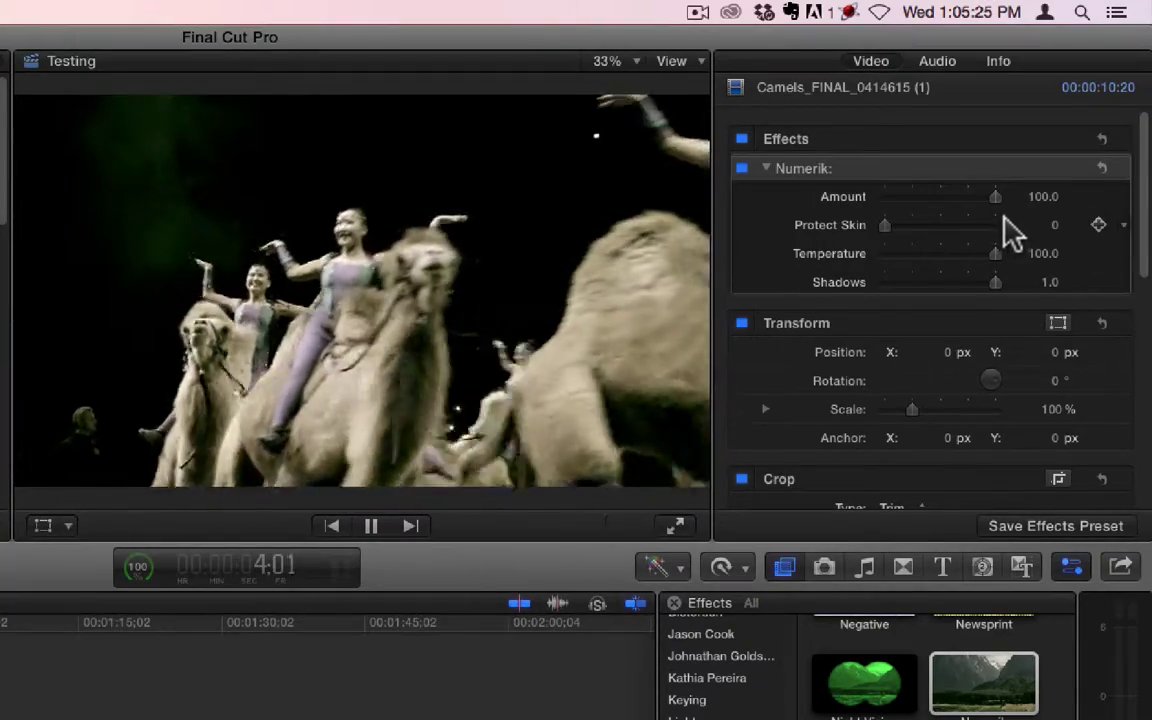
# Step: Test Numerik's Amount at 0, return it to 100, and raise Protect Skin to 100
pyautogui.moveTo(995, 194); pyautogui.dragTo(766, 193)
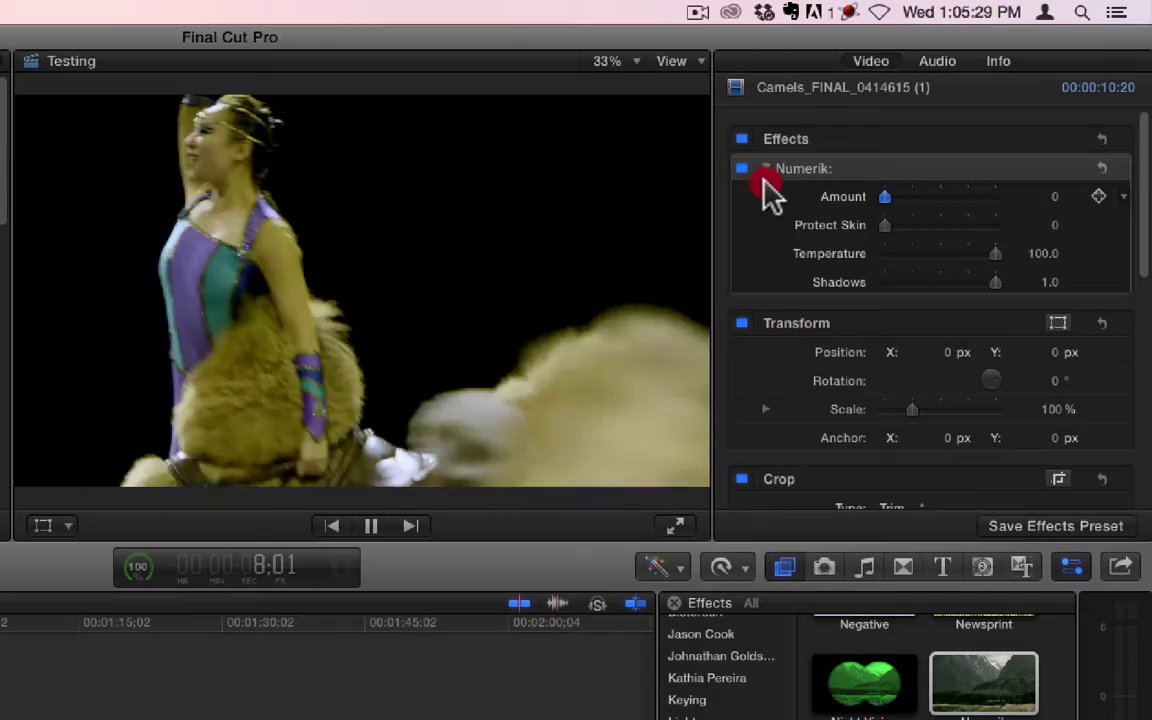
pyautogui.moveTo(882, 200); pyautogui.dragTo(1023, 234)
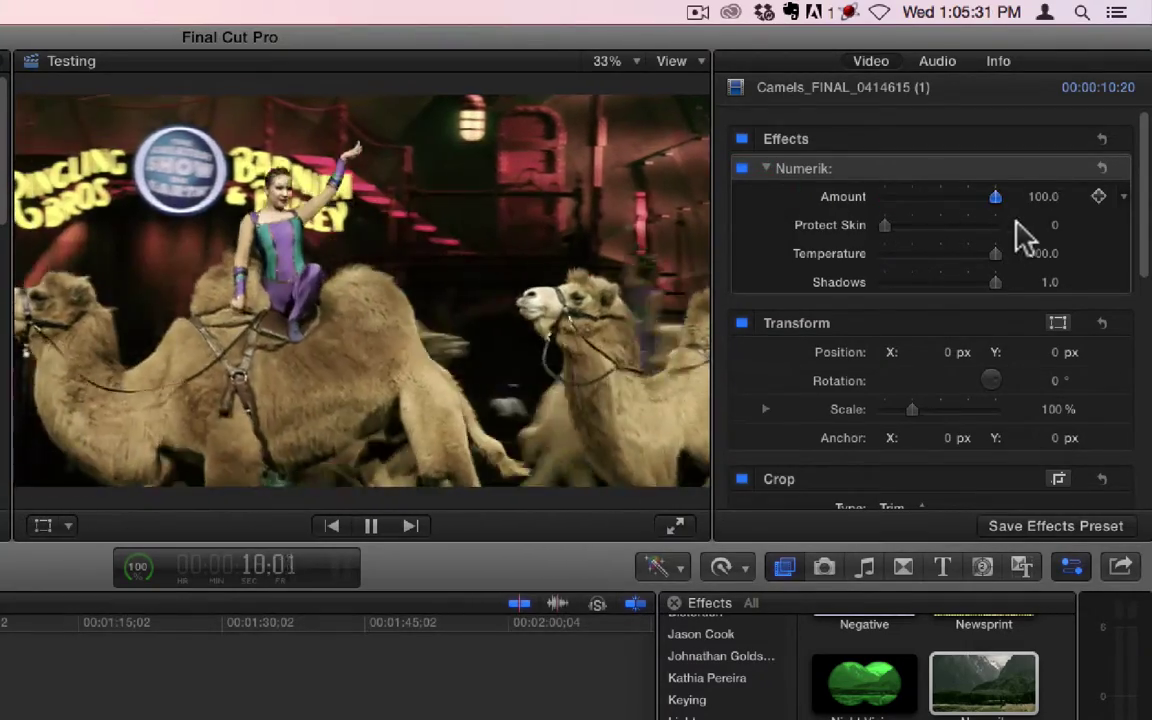
pyautogui.moveTo(885, 226); pyautogui.dragTo(1012, 232)
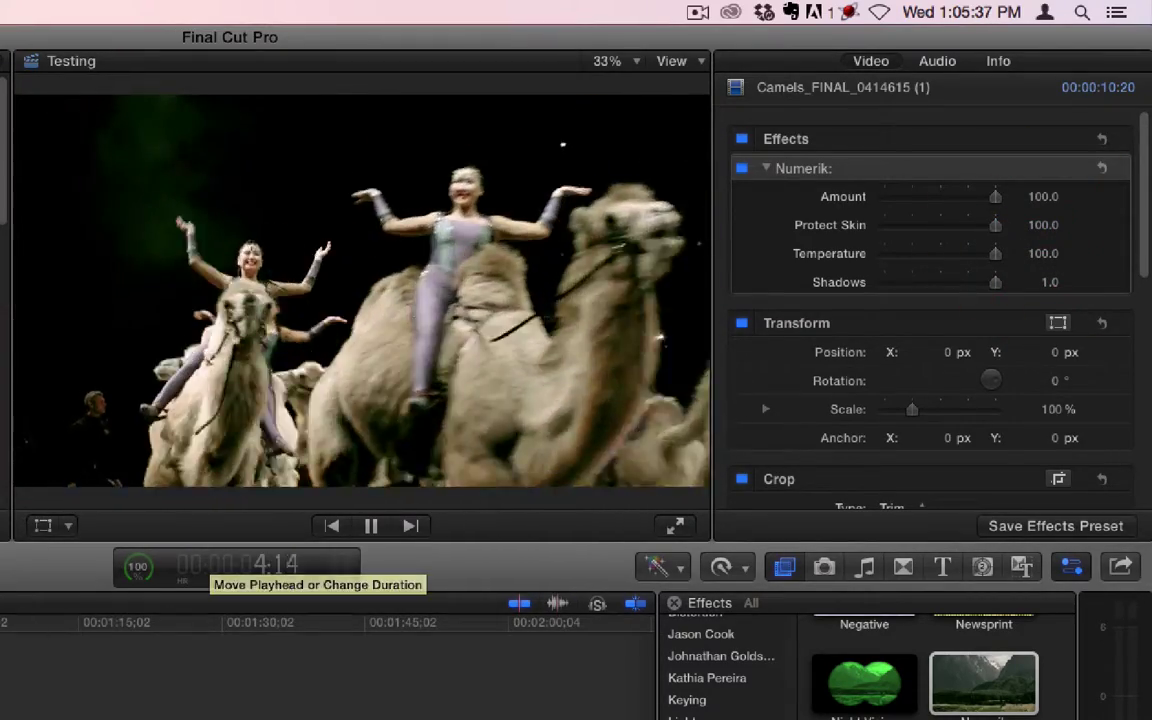
# Step: Drop Numerik's Temperature and Protect Skin both to 0 for a cool greenish camel tint
pyautogui.press('space')
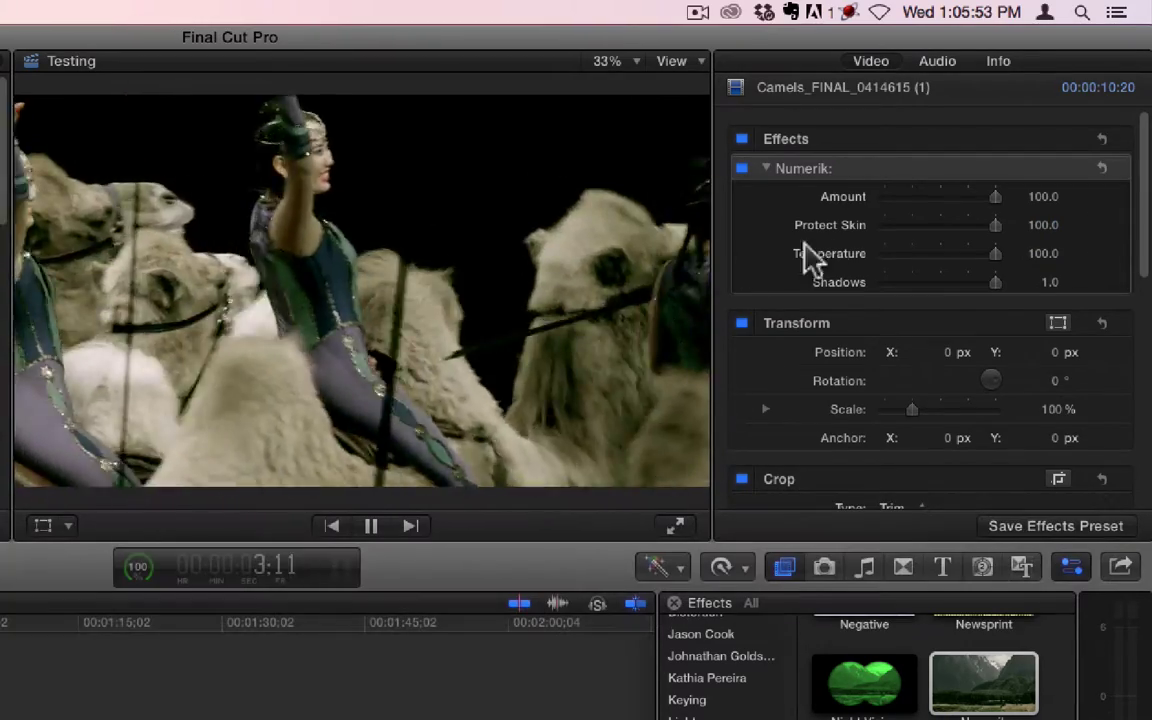
pyautogui.moveTo(995, 253); pyautogui.dragTo(860, 245)
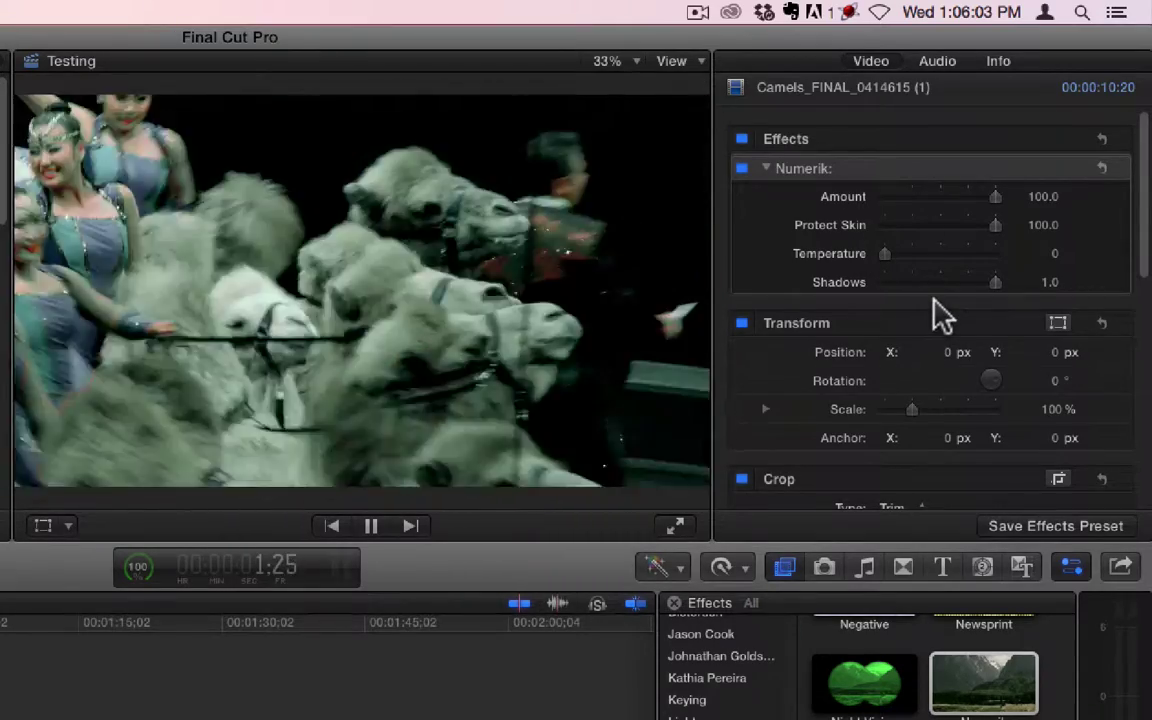
pyautogui.moveTo(995, 226); pyautogui.dragTo(893, 224)
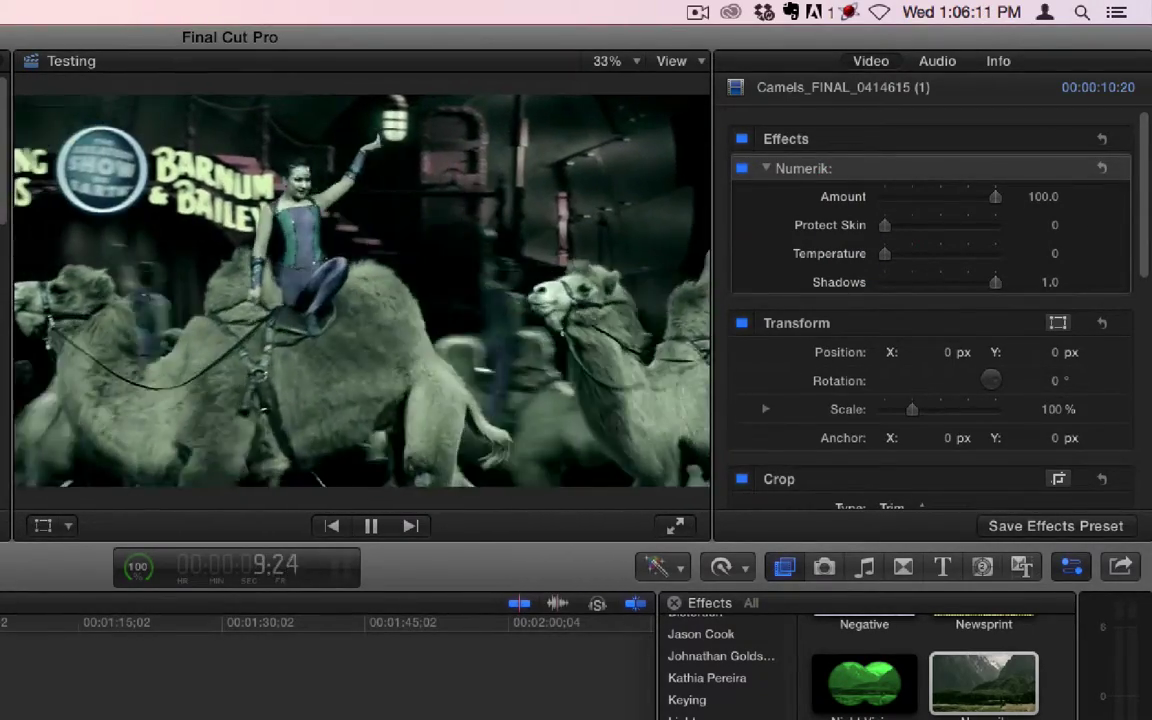
# Step: While playing in reverse, try Numerik's Temperature and Protect Skin at 100, about 39 and 0
pyautogui.press('space')
pyautogui.press('j')
pyautogui.press('j')
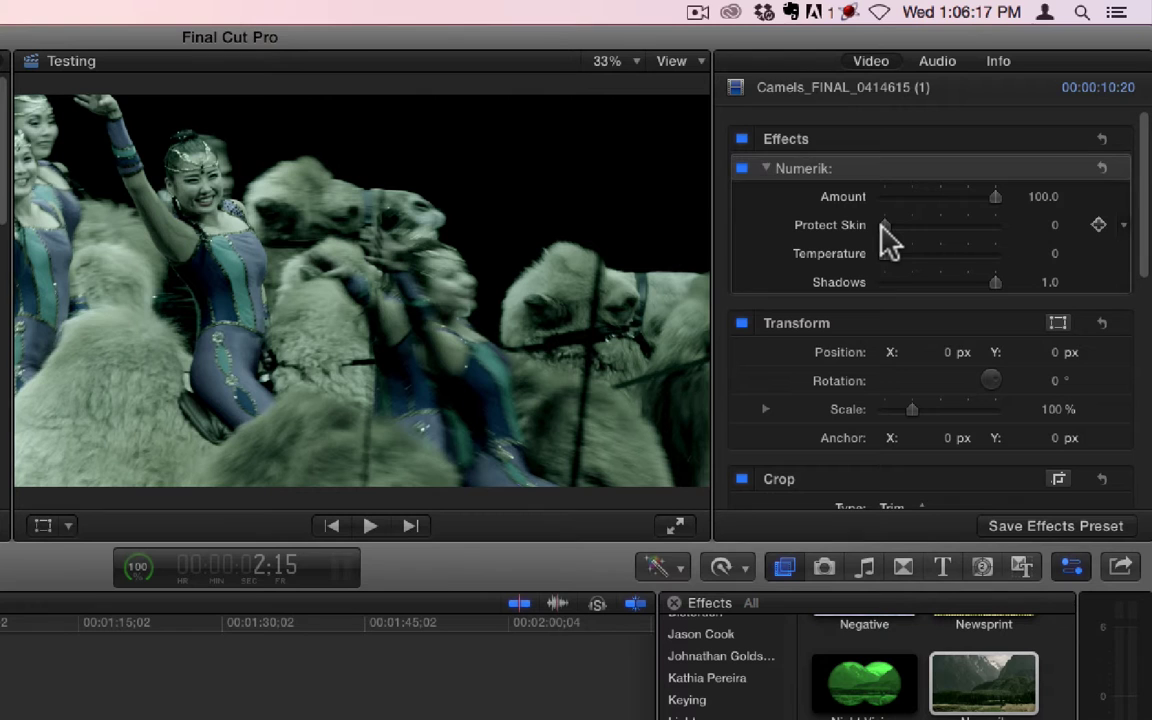
pyautogui.moveTo(884, 255)
pyautogui.mouseDown()
pyautogui.moveTo(1015, 260)
pyautogui.moveTo(872, 250)
pyautogui.mouseUp()
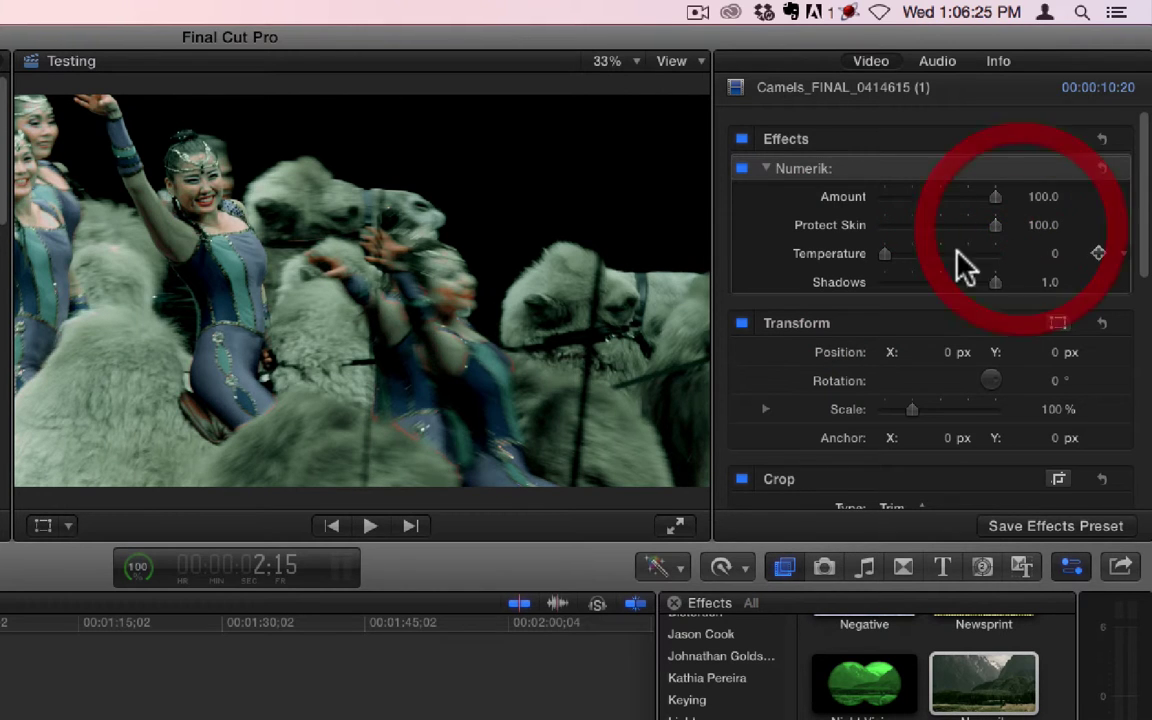
pyautogui.moveTo(885, 254); pyautogui.dragTo(810, 268)
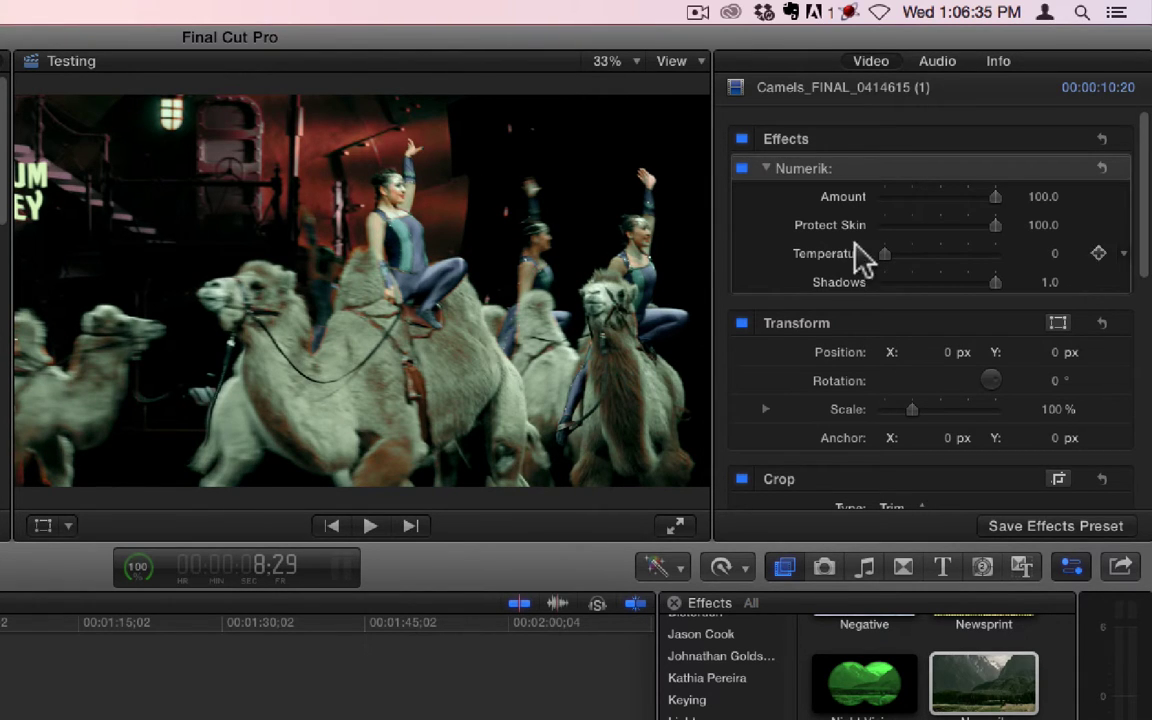
pyautogui.moveTo(992, 226); pyautogui.dragTo(917, 224)
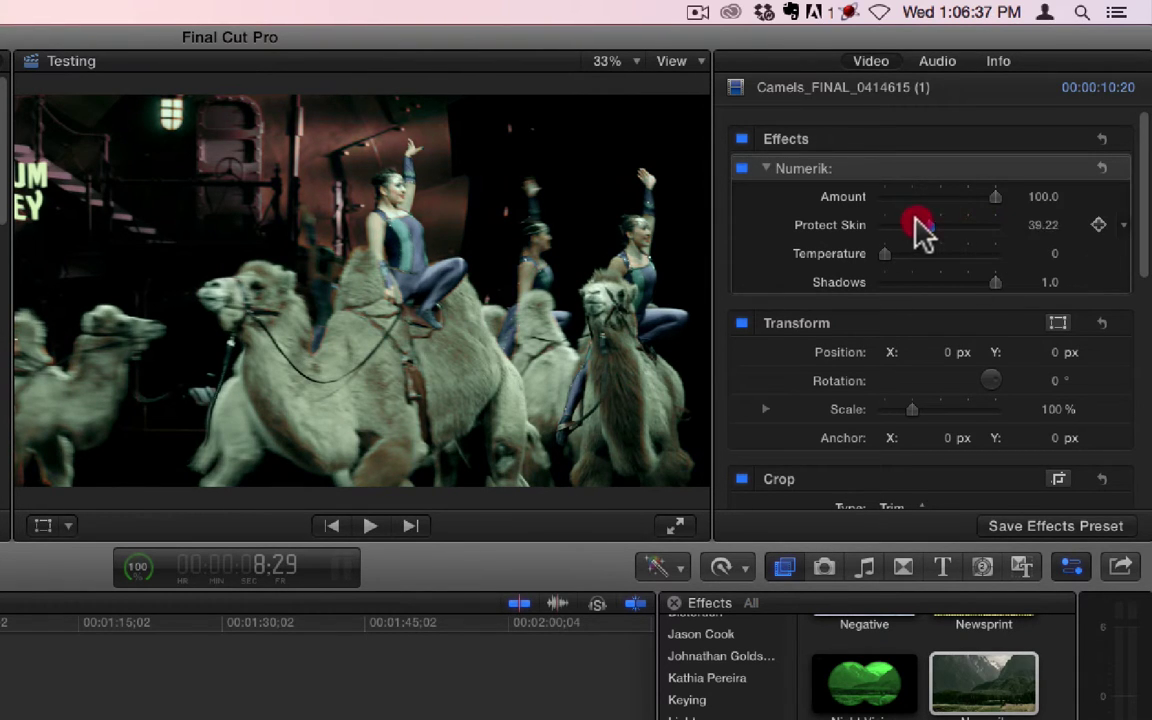
pyautogui.moveTo(1050, 238); pyautogui.dragTo(853, 225)
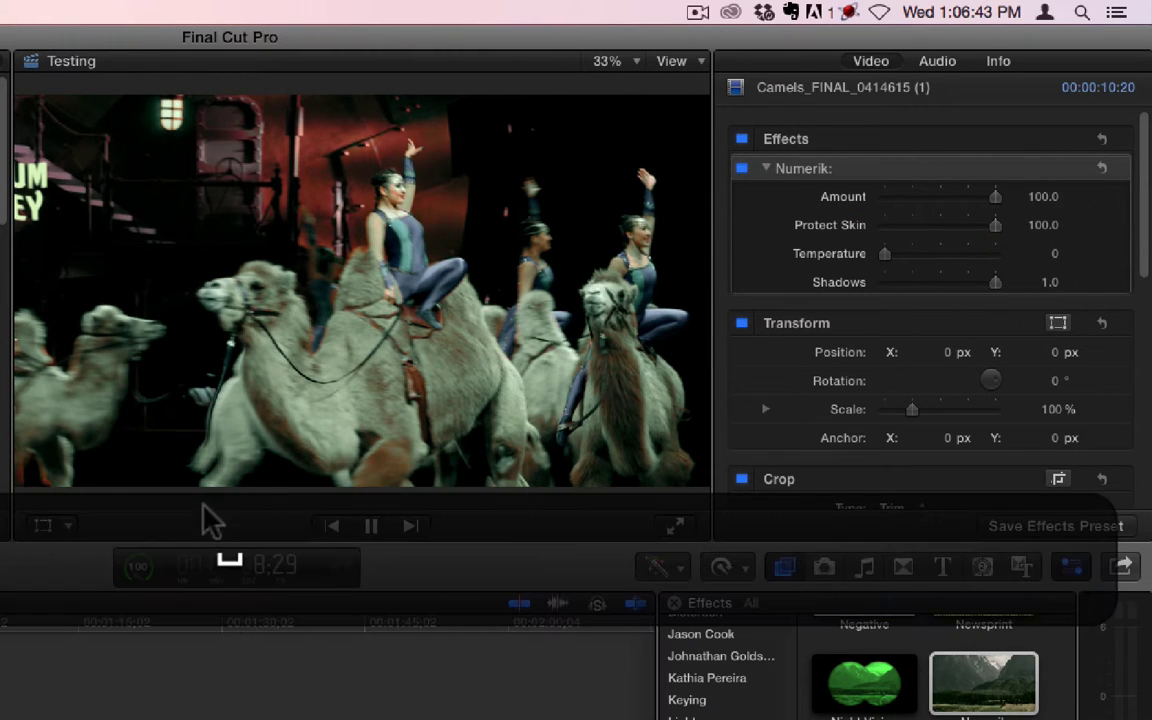
# Step: Resume playback and test Numerik's Shadows around 0.79 before resetting it to 1.0
pyautogui.press('space')
pyautogui.moveTo(995, 284)
pyautogui.mouseDown()
pyautogui.moveTo(897, 270)
pyautogui.moveTo(883, 283)
pyautogui.moveTo(890, 294)
pyautogui.moveTo(903, 280)
pyautogui.moveTo(1008, 284)
pyautogui.mouseUp()
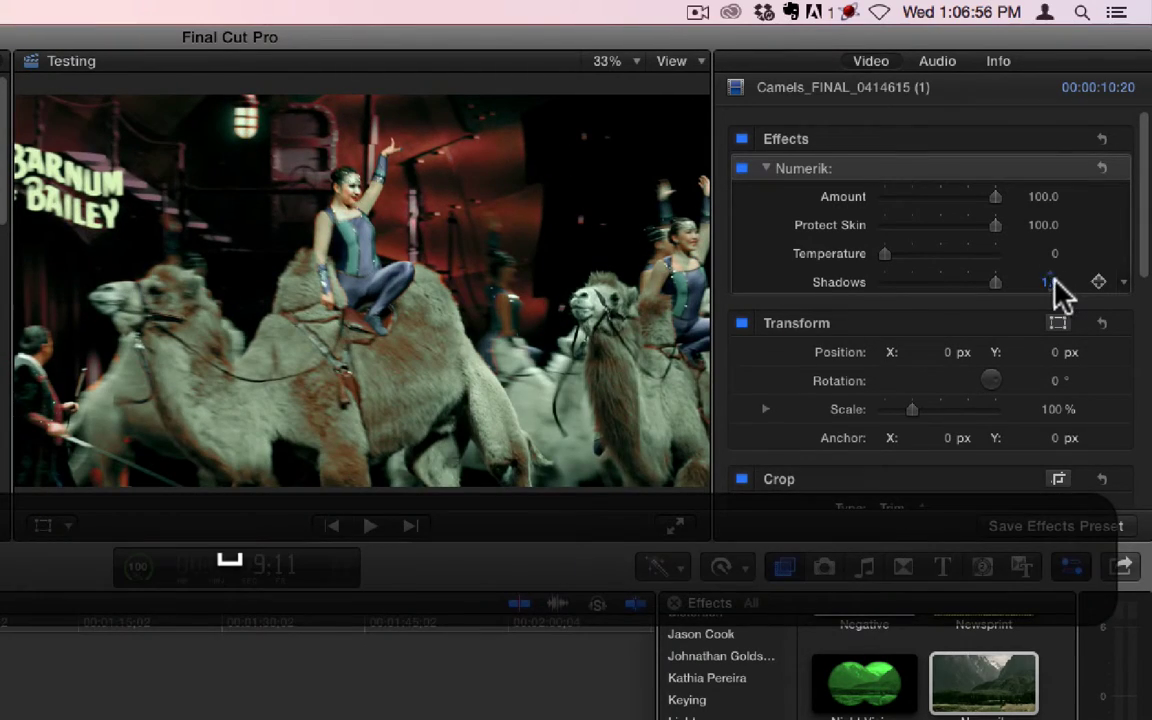
pyautogui.moveTo(1000, 282); pyautogui.dragTo(1059, 302)
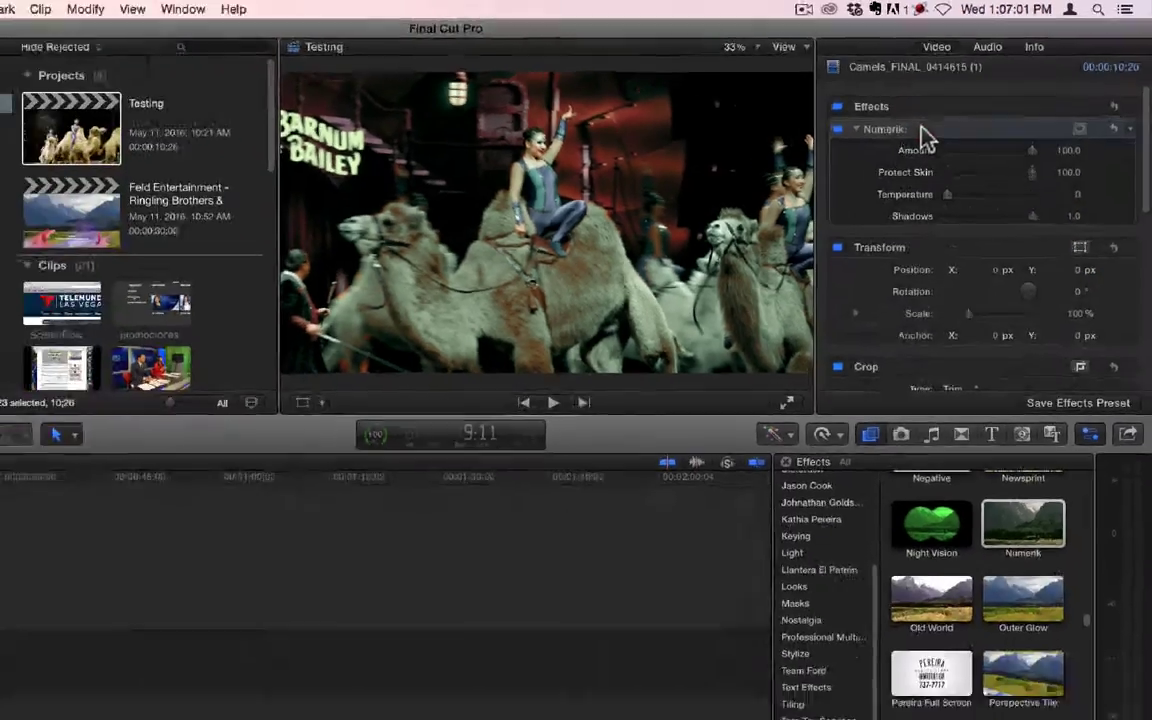
# Step: Replace Numerik with the Old World effect on the camel clip and play it
pyautogui.press('BackSpace')
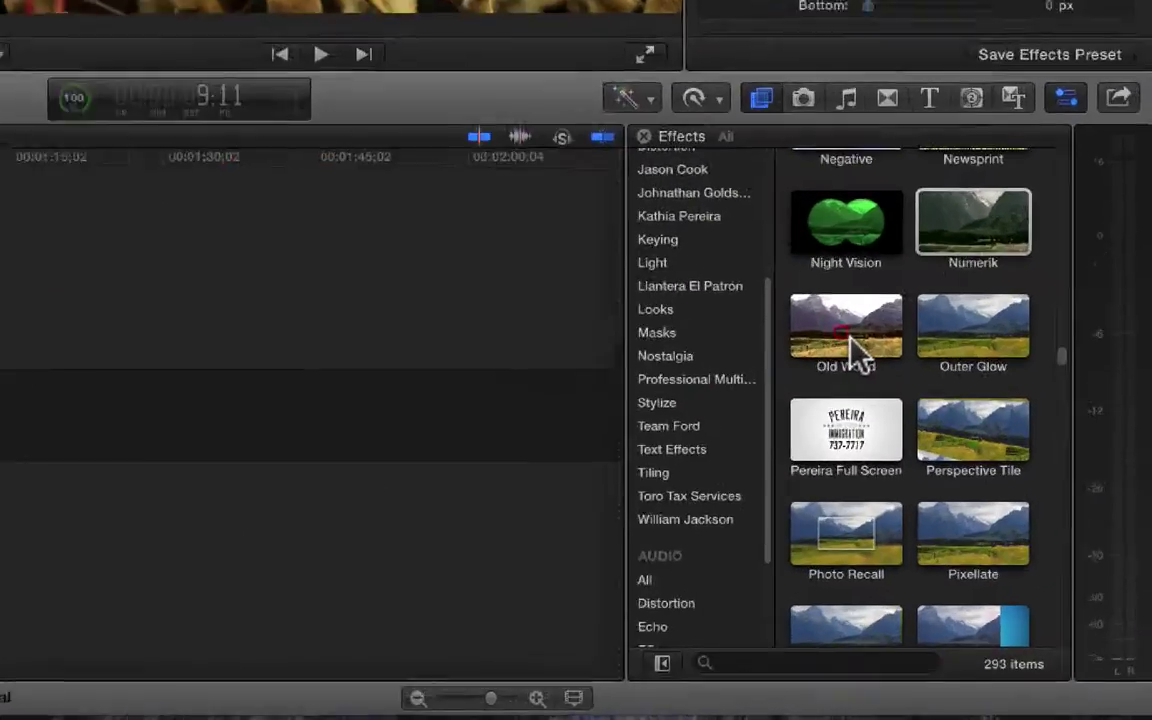
pyautogui.moveTo(980, 498); pyautogui.dragTo(60, 532)
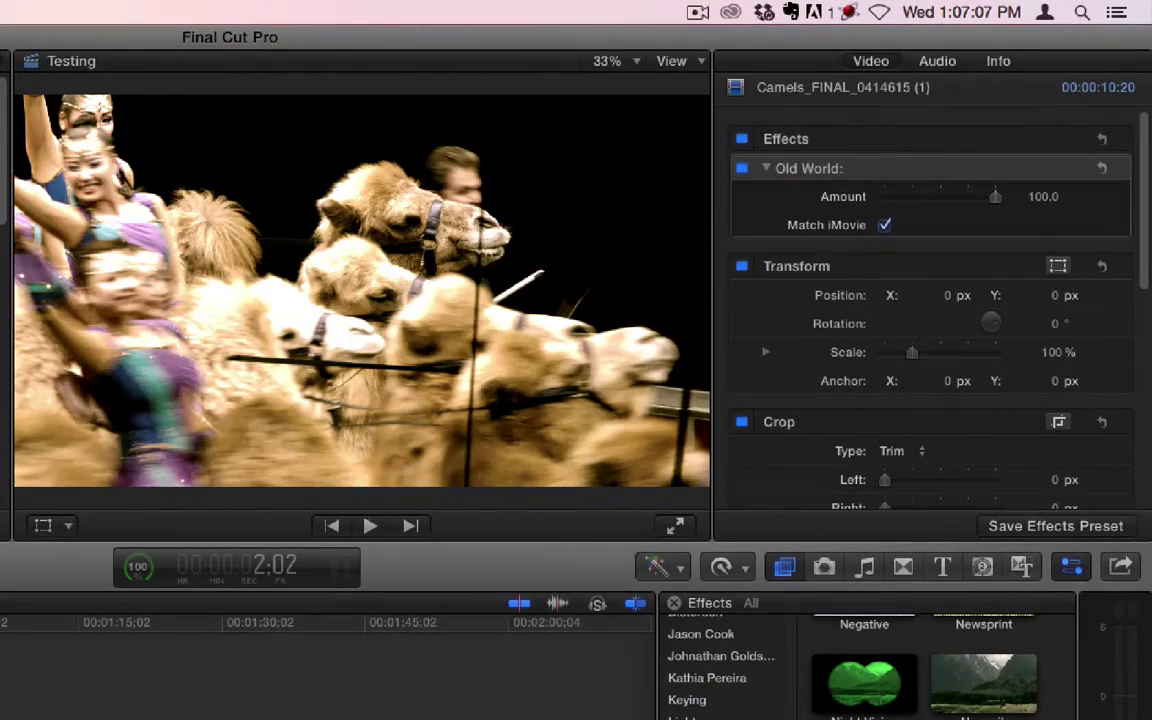
pyautogui.press('space')
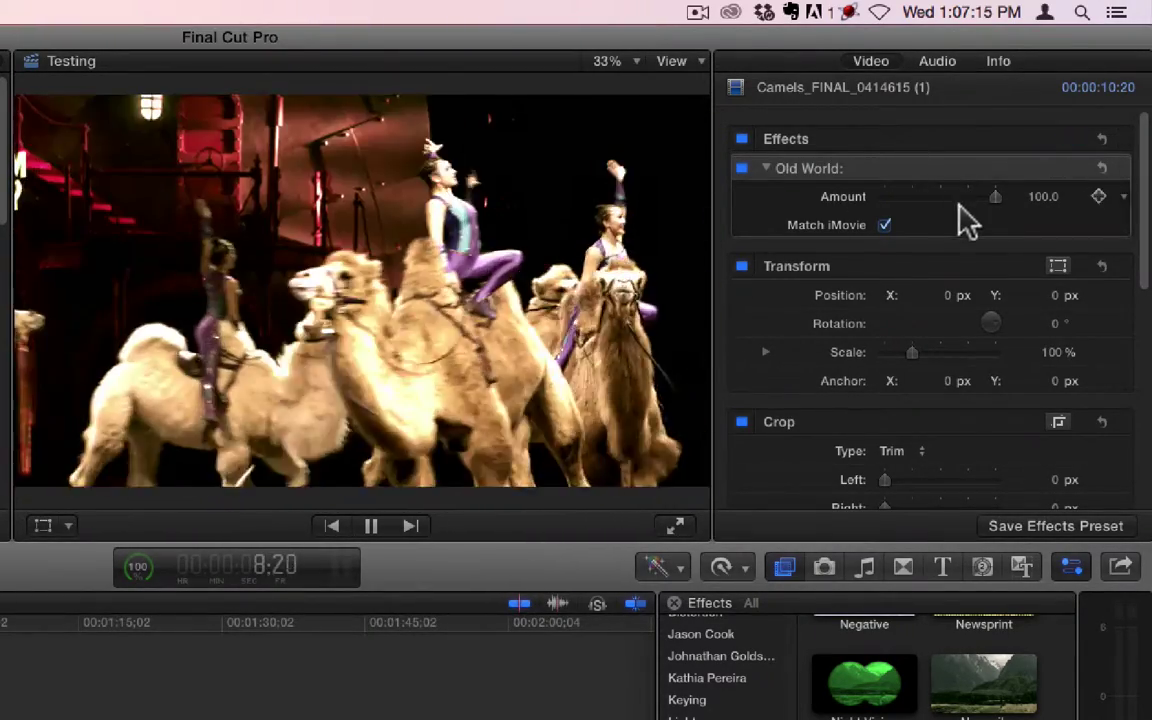
# Step: Turn off Old World's Match iMovie and set its Amount back to 100
pyautogui.moveTo(996, 198); pyautogui.dragTo(1068, 240)
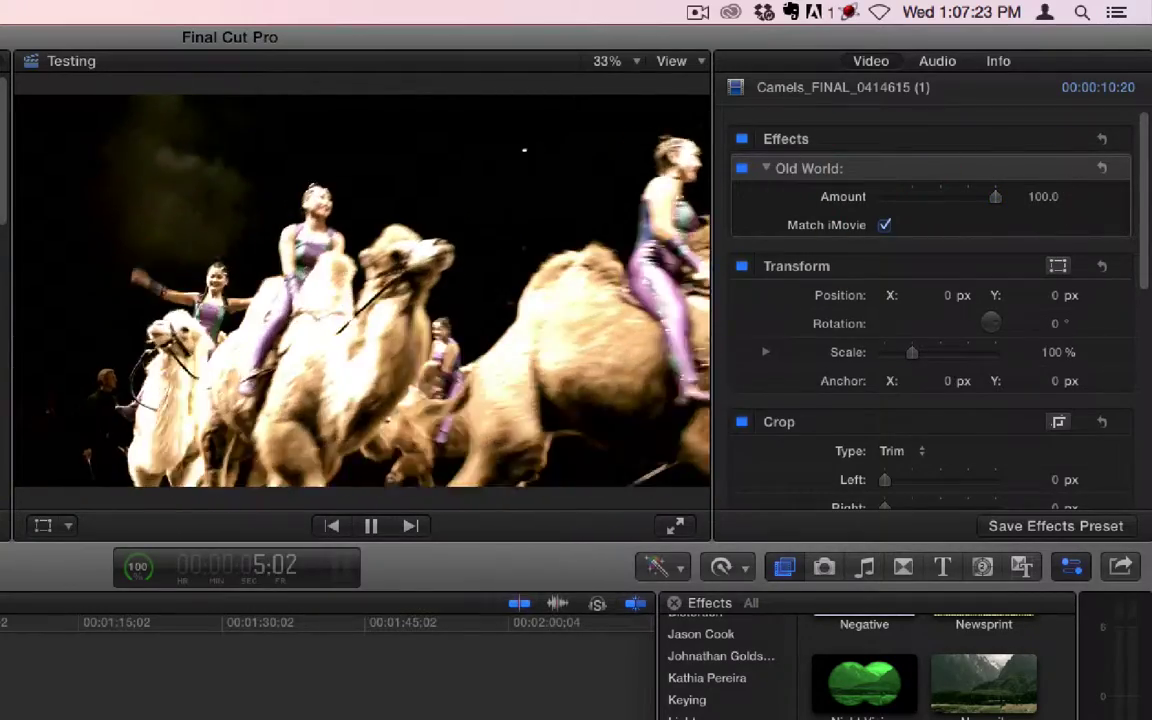
pyautogui.click(885, 226)
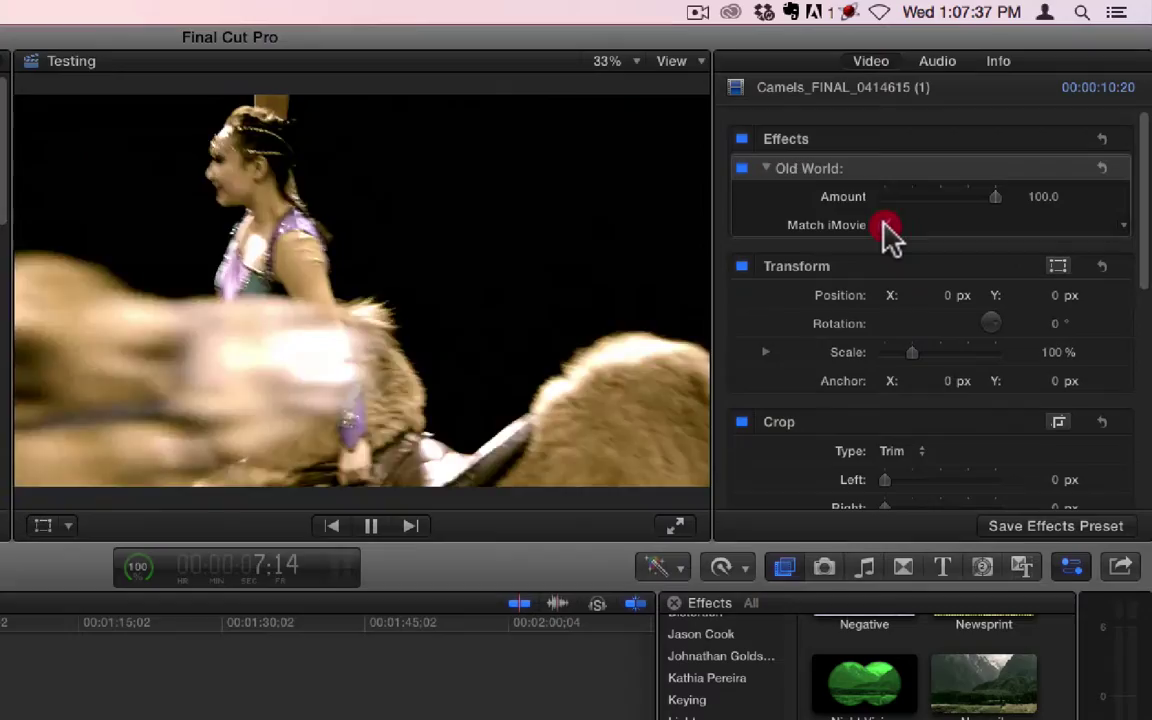
pyautogui.click(885, 226)
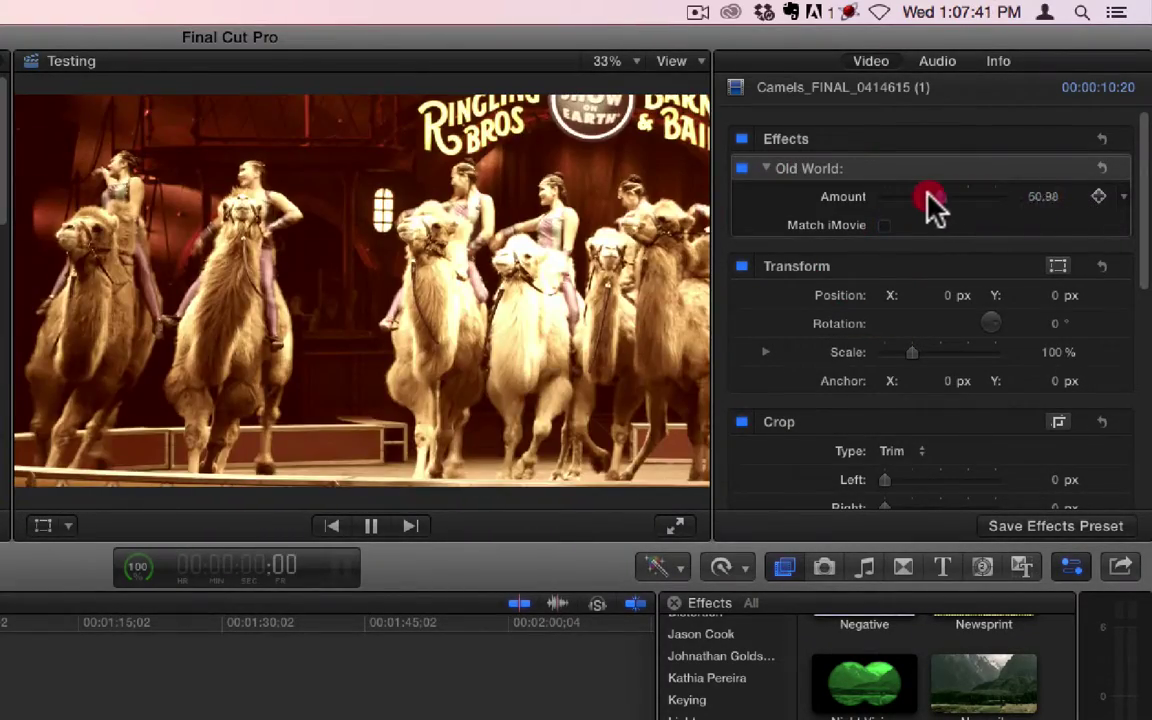
pyautogui.moveTo(930, 205); pyautogui.dragTo(1075, 219)
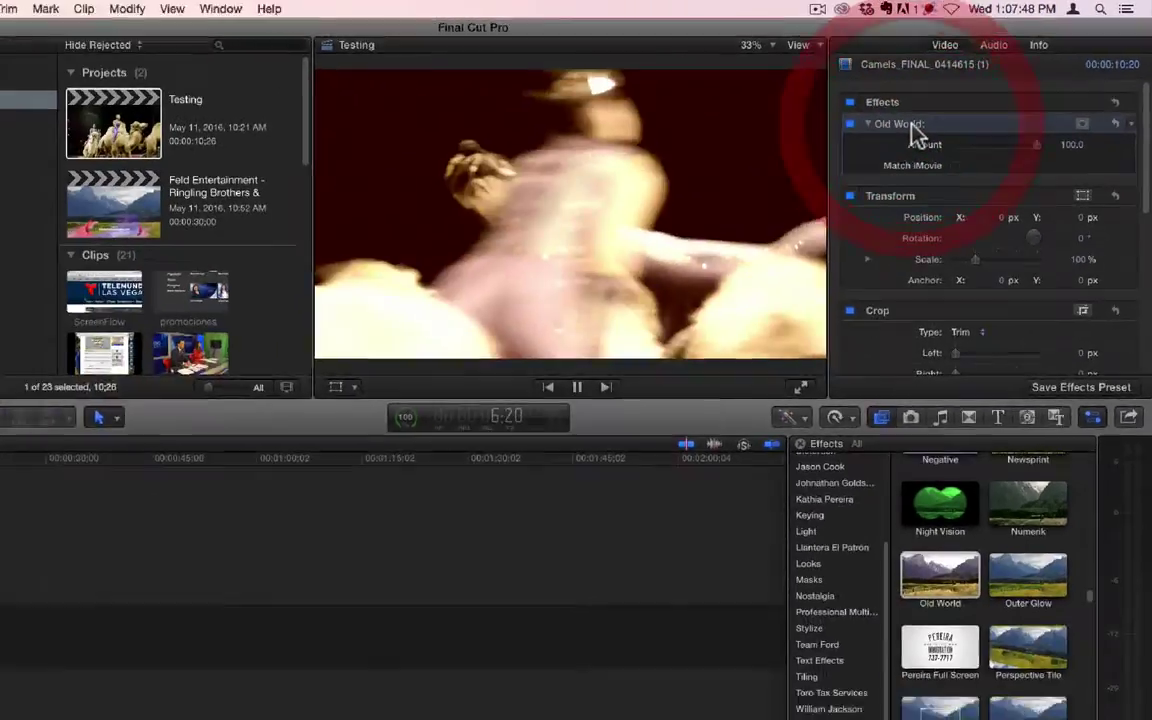
# Step: Swap Old World for Perspective Tile on the camel clip and test Amount from 0 to 100
pyautogui.press('BackSpace')
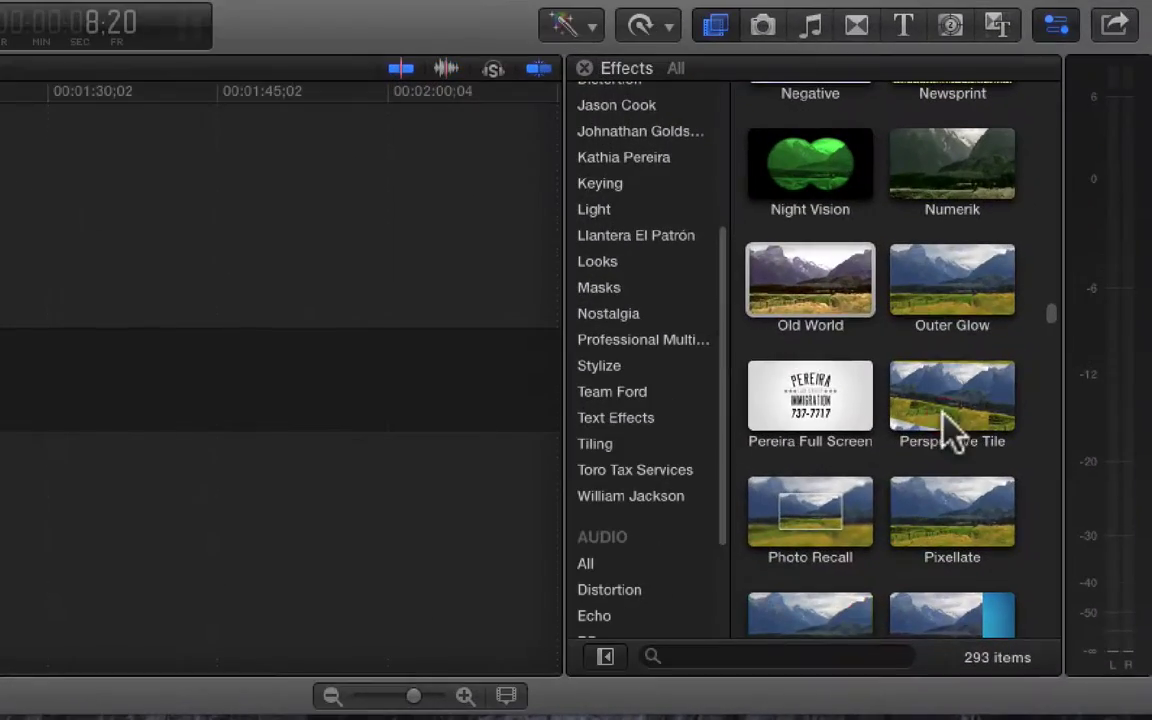
pyautogui.moveTo(997, 488); pyautogui.dragTo(0, 448)
pyautogui.moveTo(147, 524); pyautogui.dragTo(77, 540)
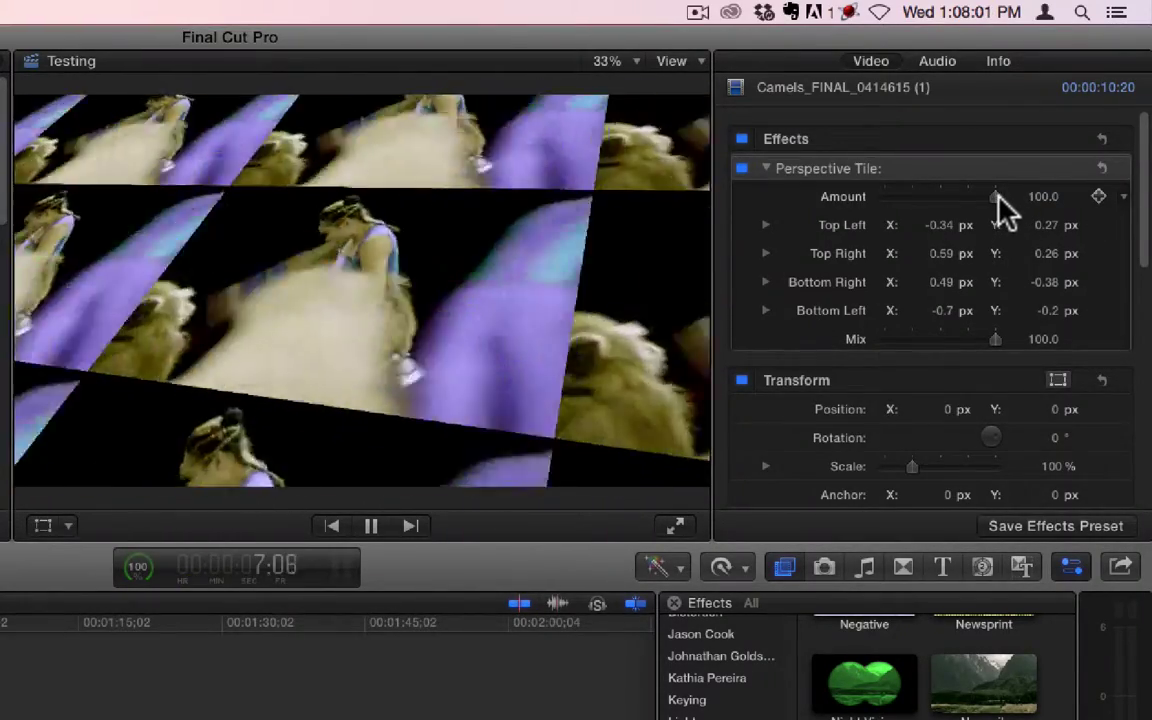
pyautogui.moveTo(997, 196); pyautogui.dragTo(934, 206)
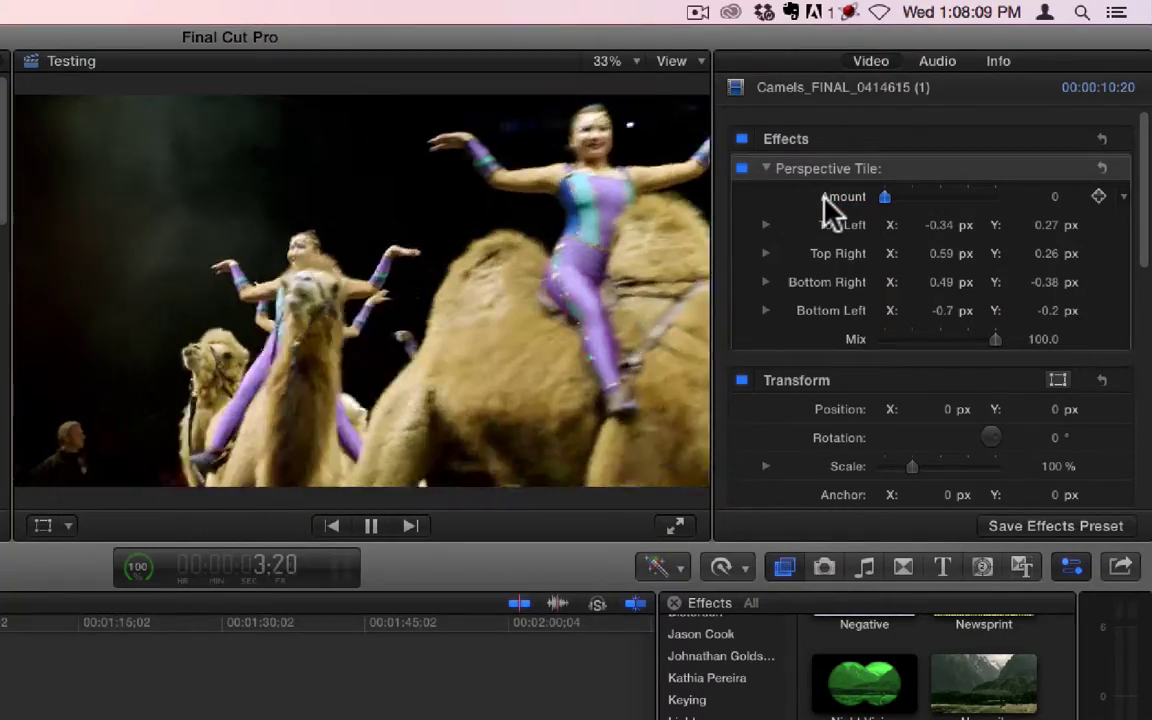
pyautogui.moveTo(876, 204); pyautogui.dragTo(1015, 230)
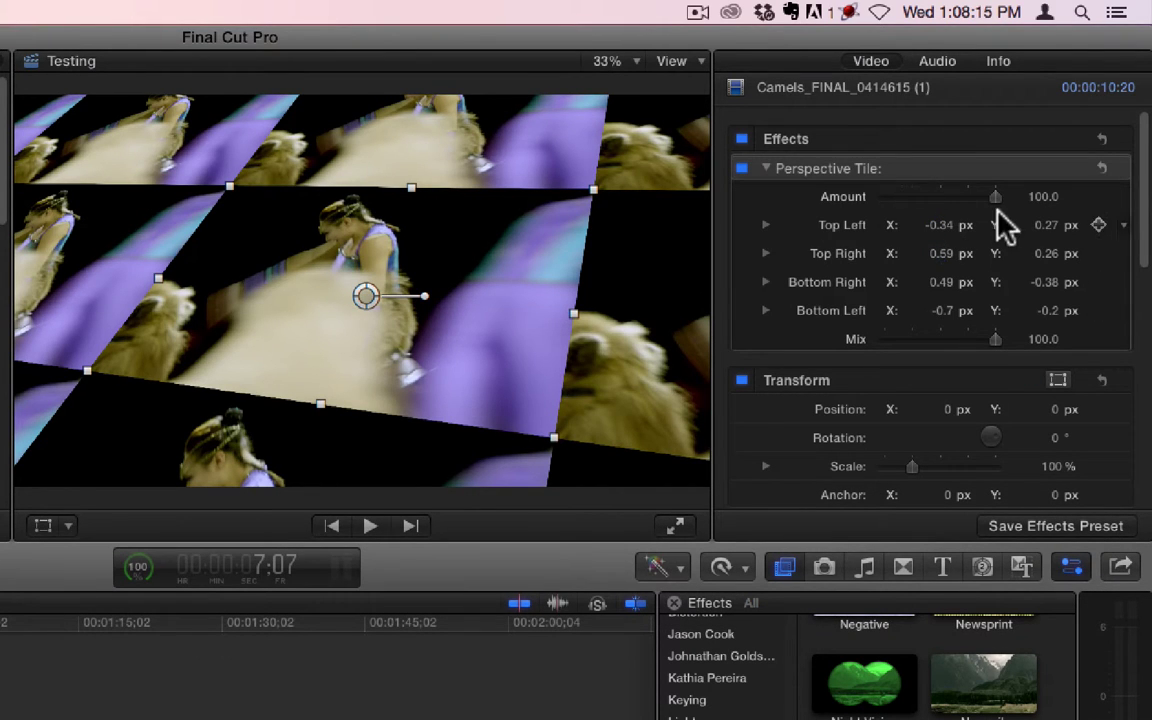
# Step: Set Perspective Tile Amount to about half and pull the top-right, bottom-right and bottom-left corners inward
pyautogui.moveTo(989, 194); pyautogui.dragTo(920, 197)
pyautogui.moveTo(593, 188); pyautogui.dragTo(494, 181)
pyautogui.moveTo(524, 310); pyautogui.dragTo(445, 287)
pyautogui.moveTo(282, 393); pyautogui.dragTo(313, 292)
pyautogui.moveTo(507, 315); pyautogui.dragTo(437, 275)
# Step: Rotate and recentre the tile pattern, reshape its top-left corner, and test Mix at 100
pyautogui.moveTo(362, 226); pyautogui.dragTo(355, 196)
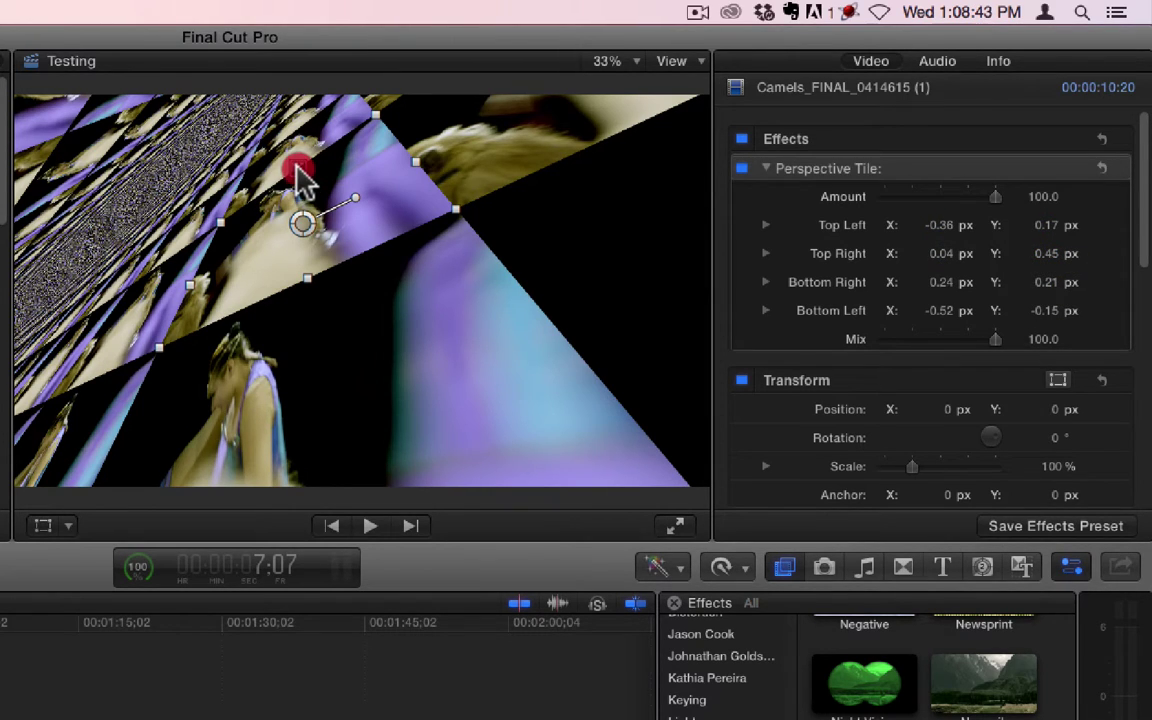
pyautogui.moveTo(297, 166); pyautogui.dragTo(294, 160)
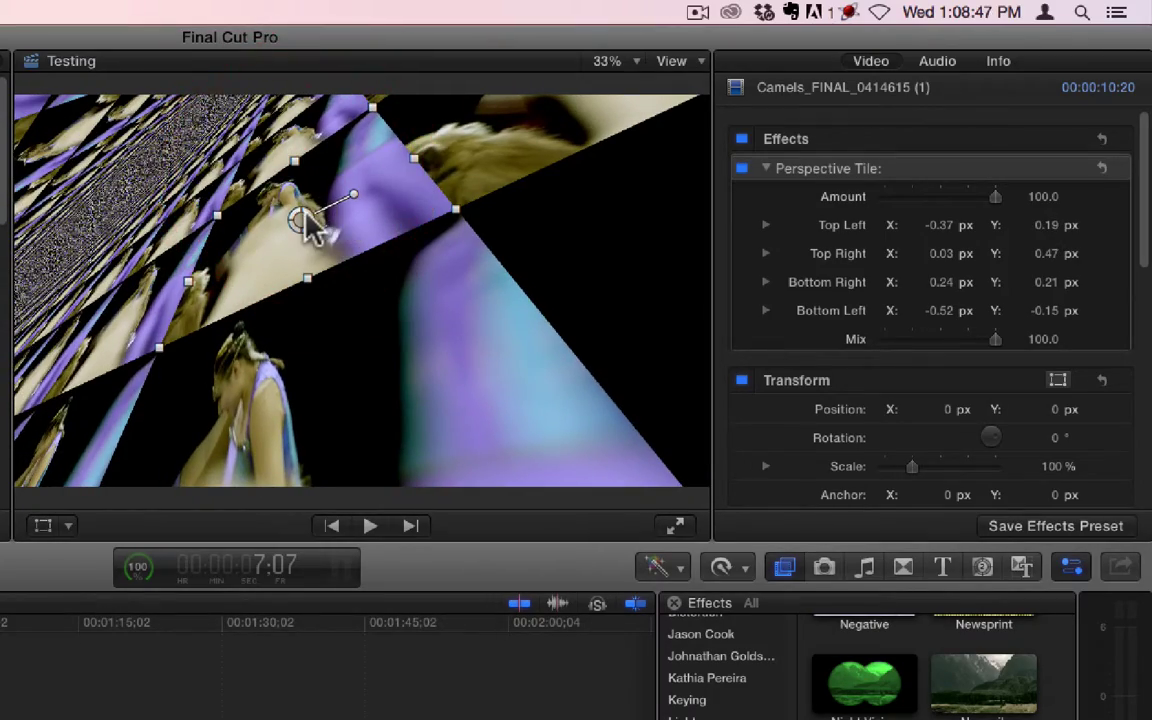
pyautogui.moveTo(306, 218); pyautogui.dragTo(381, 321)
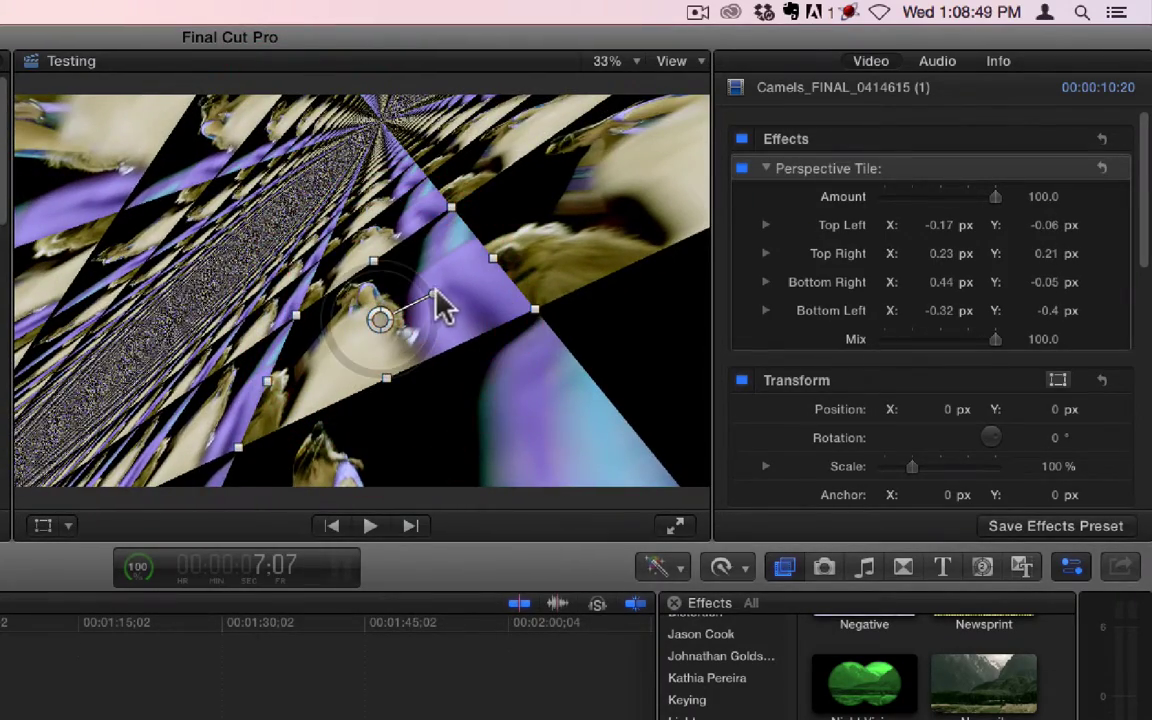
pyautogui.moveTo(435, 292); pyautogui.dragTo(428, 285)
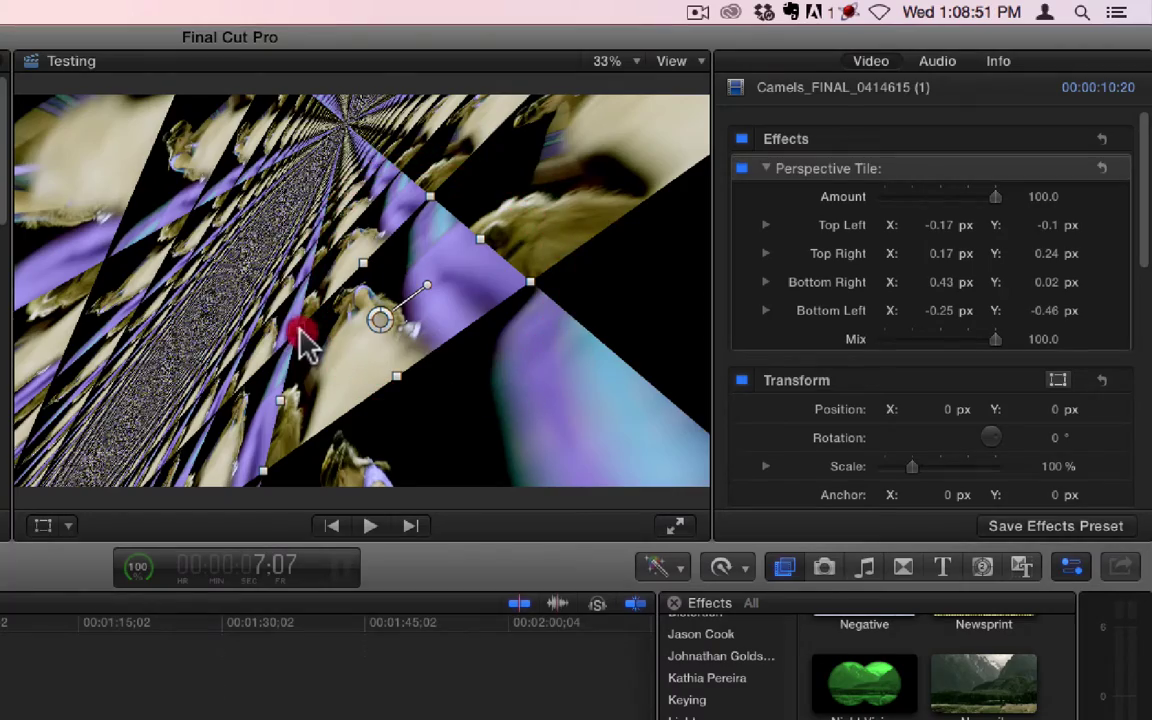
pyautogui.moveTo(308, 345); pyautogui.dragTo(268, 334)
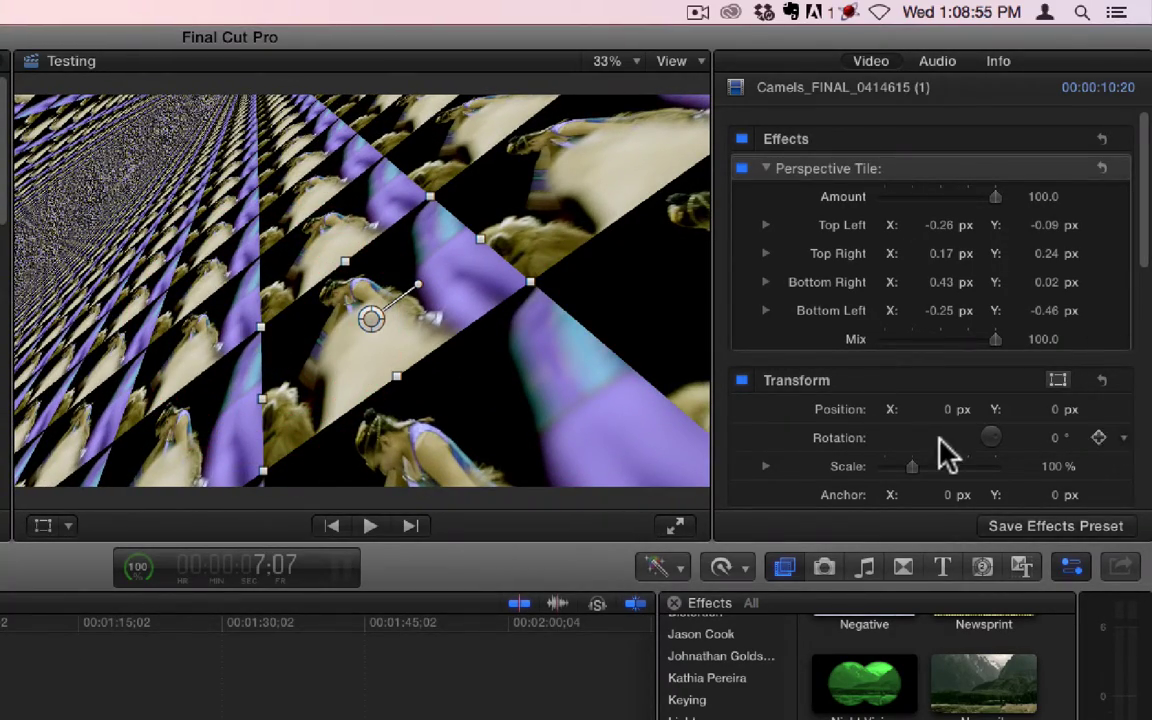
pyautogui.moveTo(995, 337)
pyautogui.mouseDown()
pyautogui.moveTo(876, 322)
pyautogui.moveTo(998, 344)
pyautogui.mouseUp()
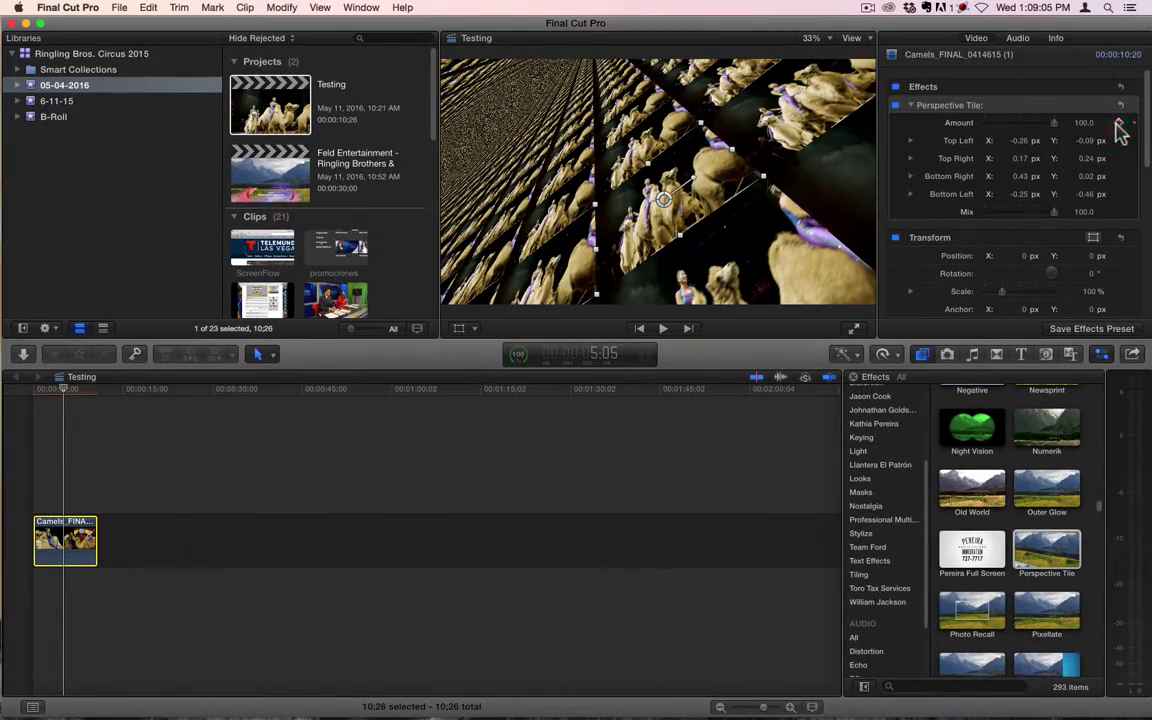
# Step: Keyframe Perspective Tile Amount at 100 at 4:00 with 0 earlier, then play the ramp
pyautogui.click(1119, 123)
pyautogui.click(57, 390)
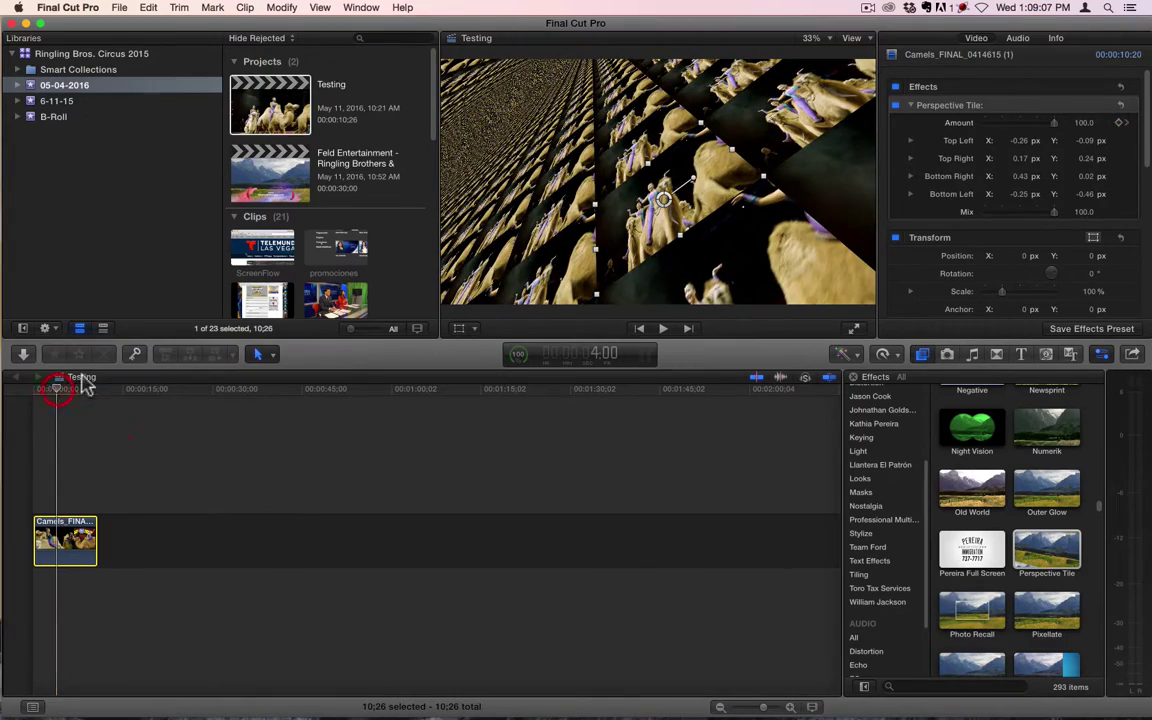
pyautogui.click(1084, 123)
pyautogui.write('0')
pyautogui.press('Return')
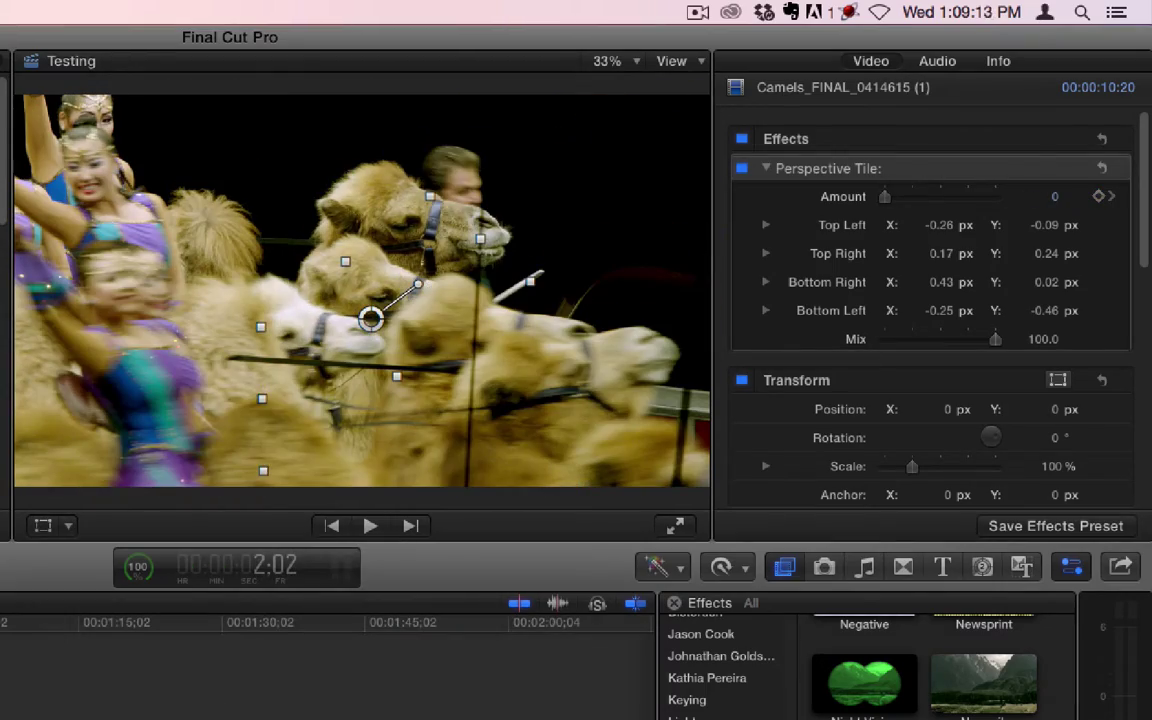
pyautogui.press('space')
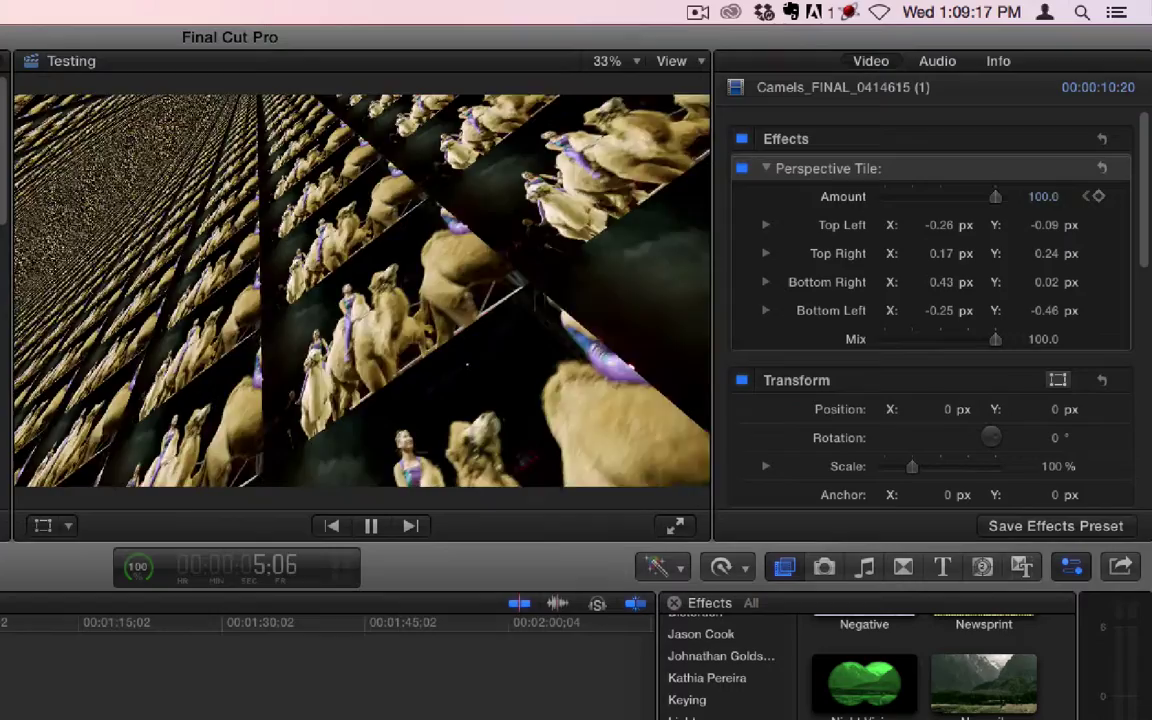
pyautogui.press('space')
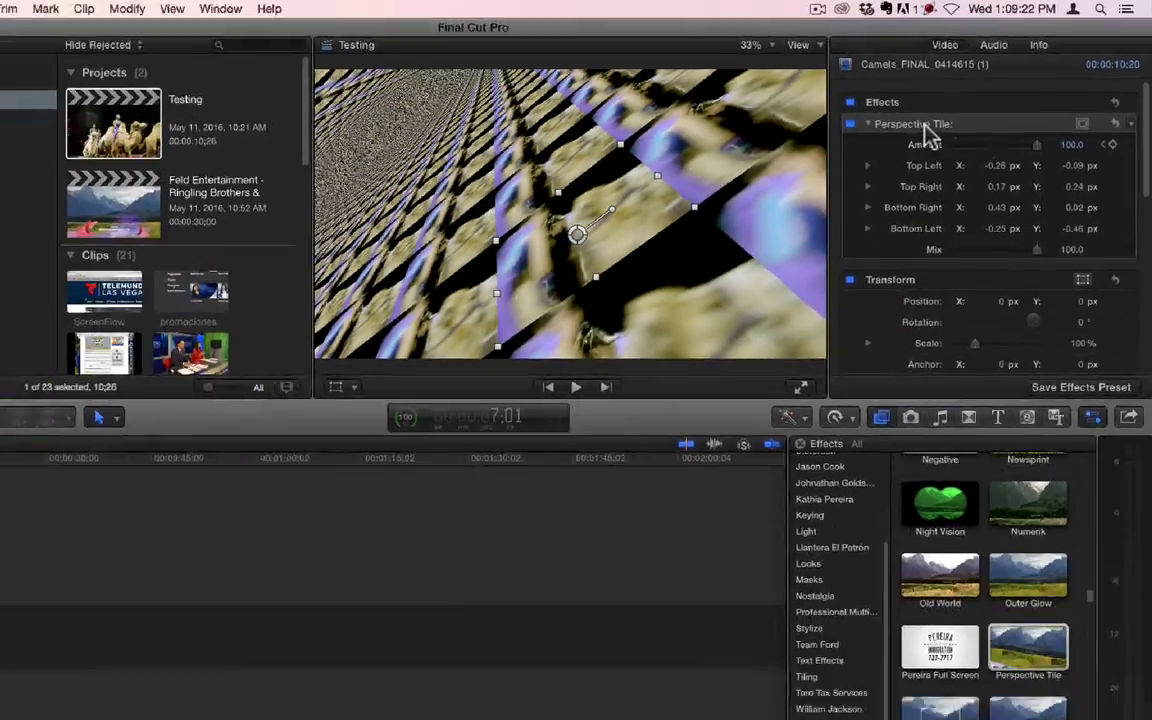
# Step: Replace Perspective Tile with Photo Recall on the camel clip and test its Amount
pyautogui.click(850, 168)
pyautogui.press('BackSpace')
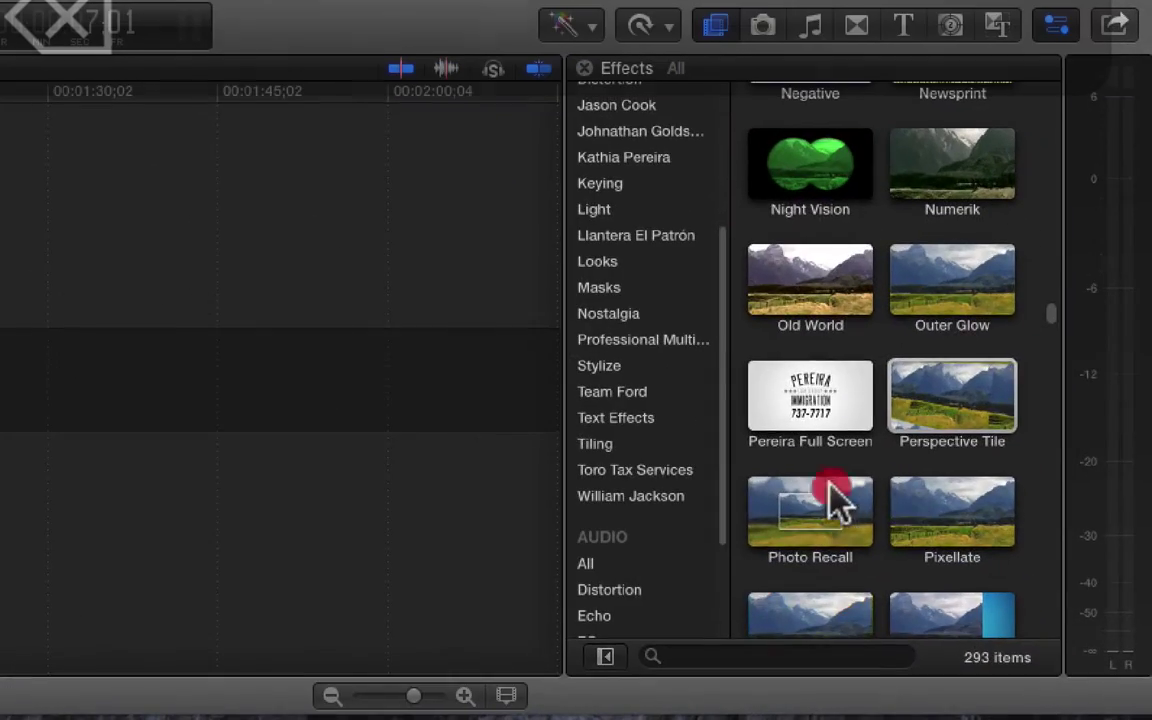
pyautogui.moveTo(830, 488); pyautogui.dragTo(0, 370)
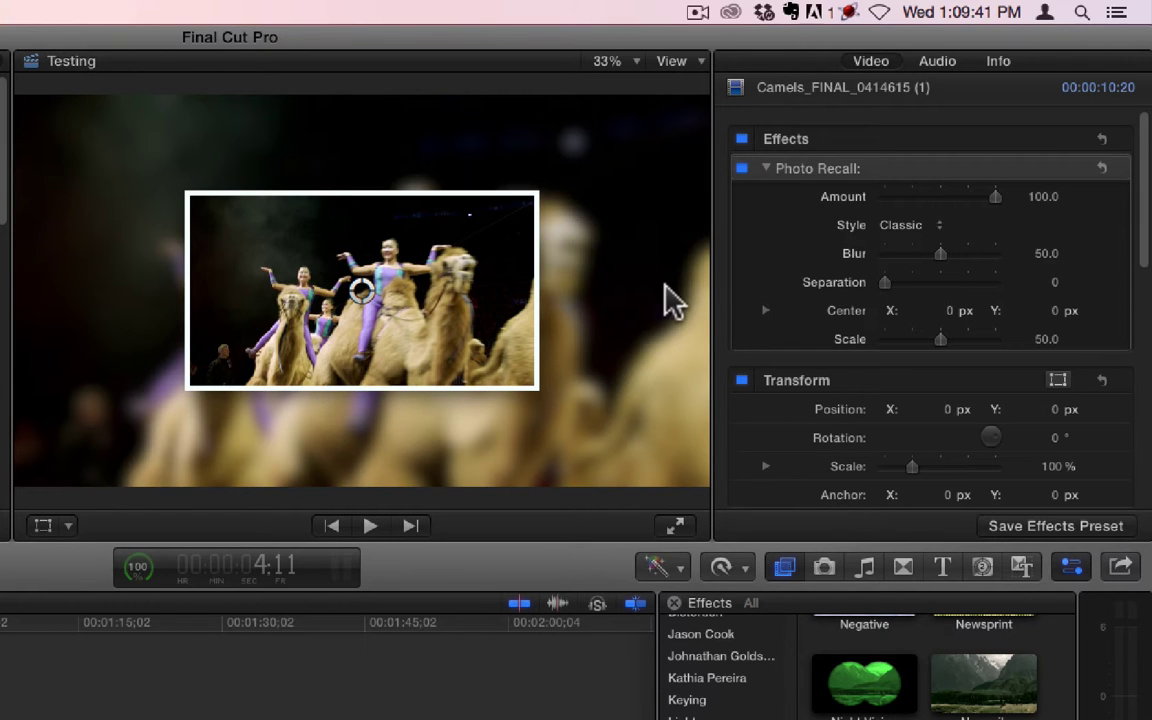
pyautogui.moveTo(994, 197); pyautogui.dragTo(1049, 226)
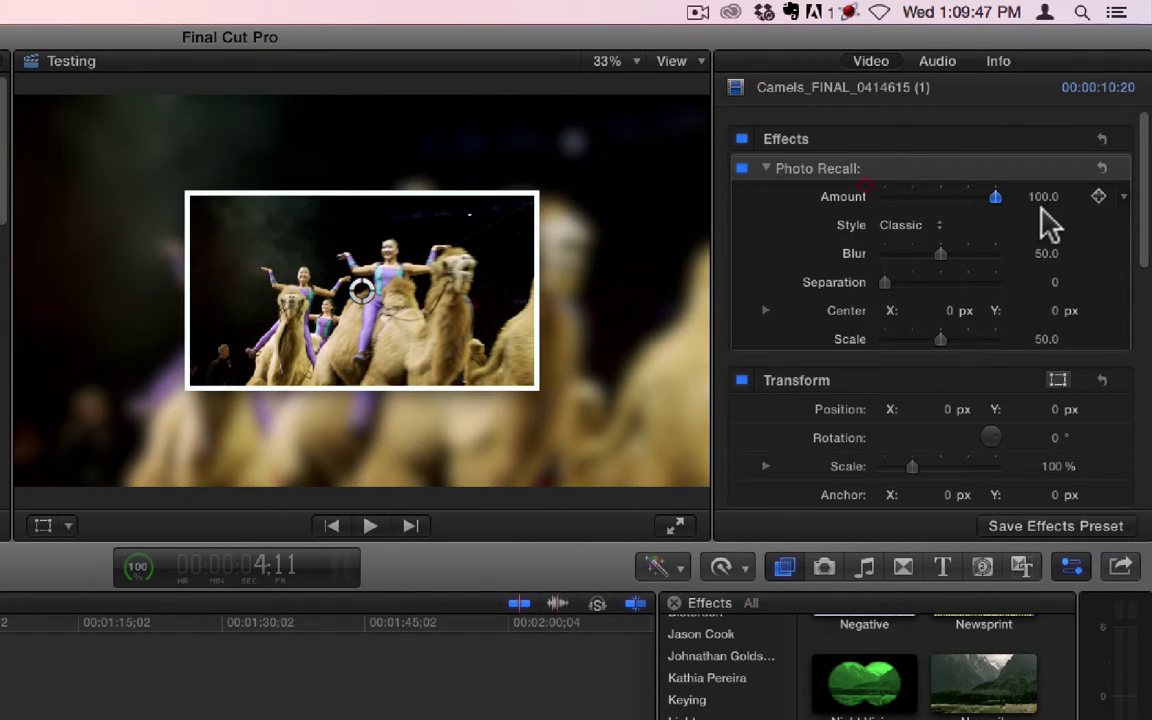
pyautogui.click(906, 225)
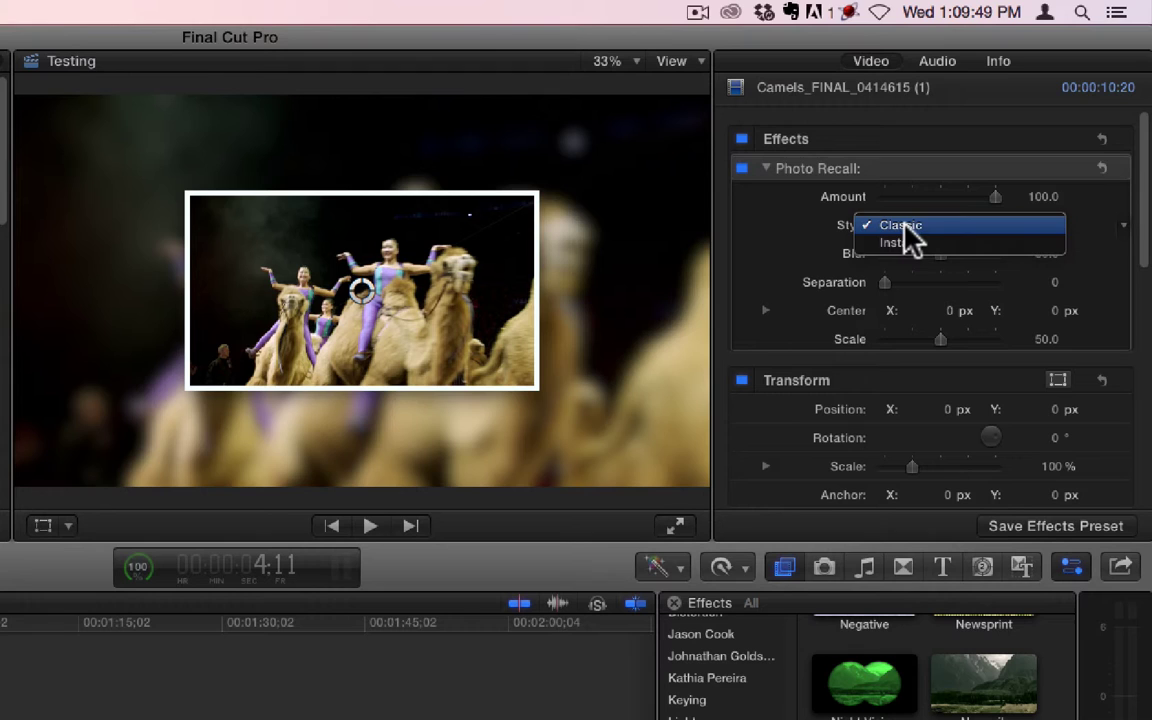
# Step: Try Photo Recall's Instant style, return to Classic, and raise Blur and Separation to 100
pyautogui.click(926, 243)
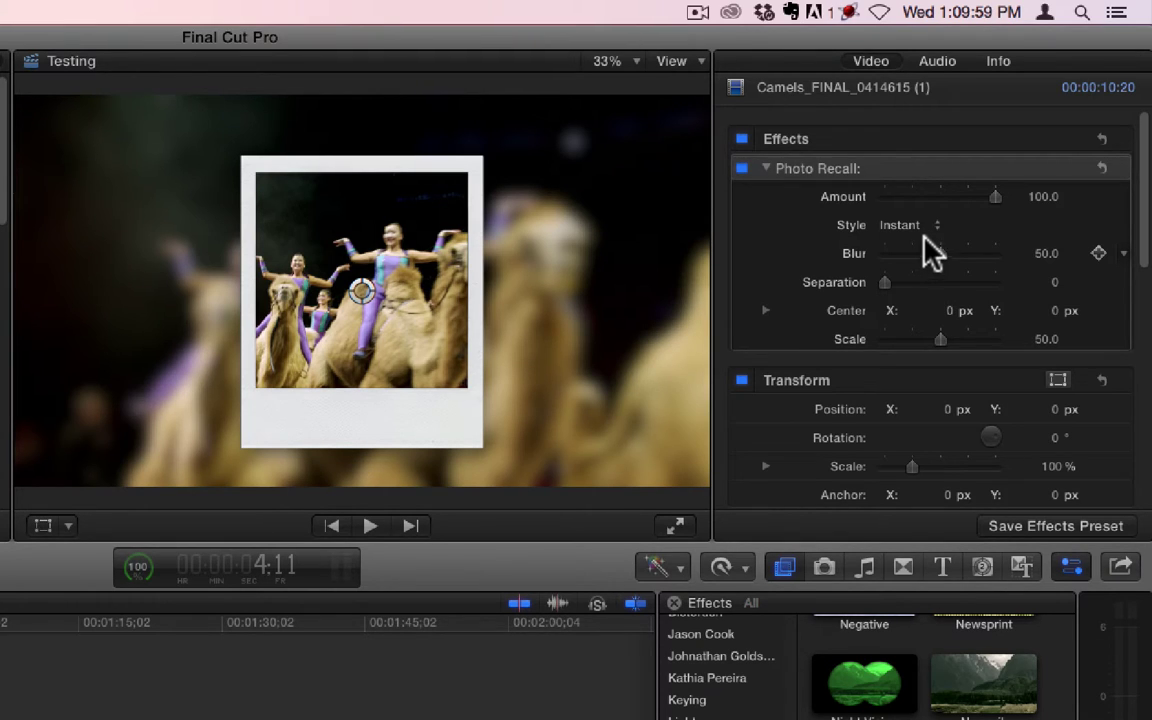
pyautogui.click(926, 228)
pyautogui.click(927, 207)
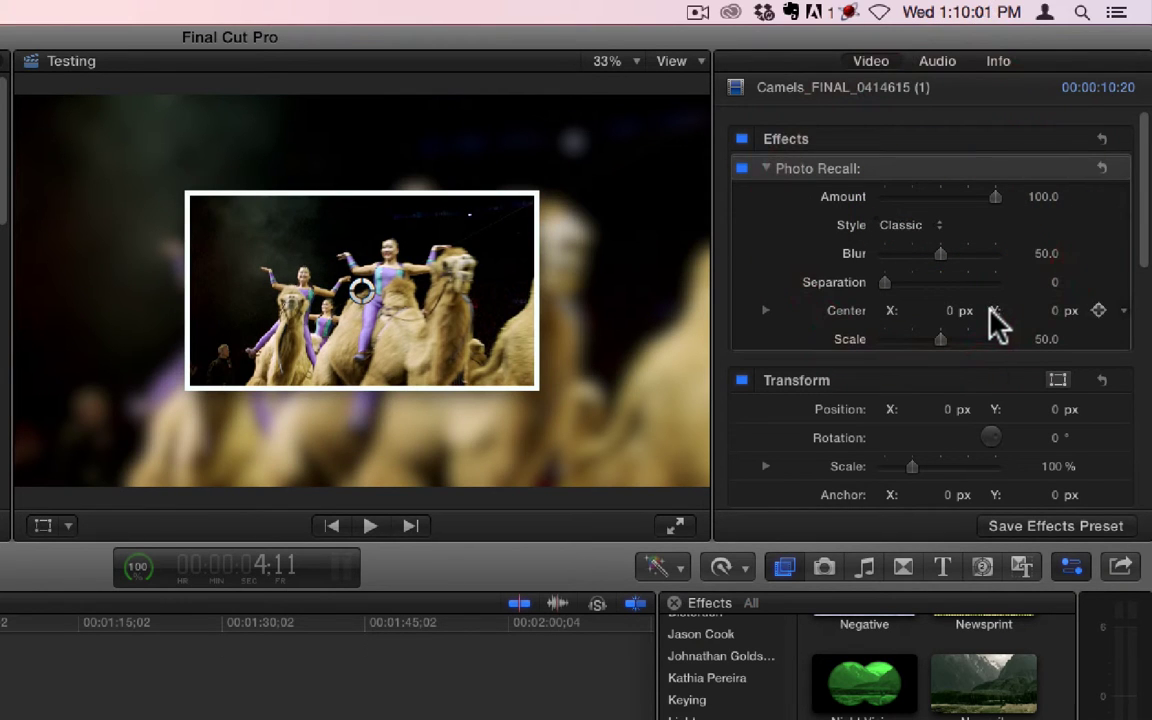
pyautogui.moveTo(941, 256); pyautogui.dragTo(1008, 285)
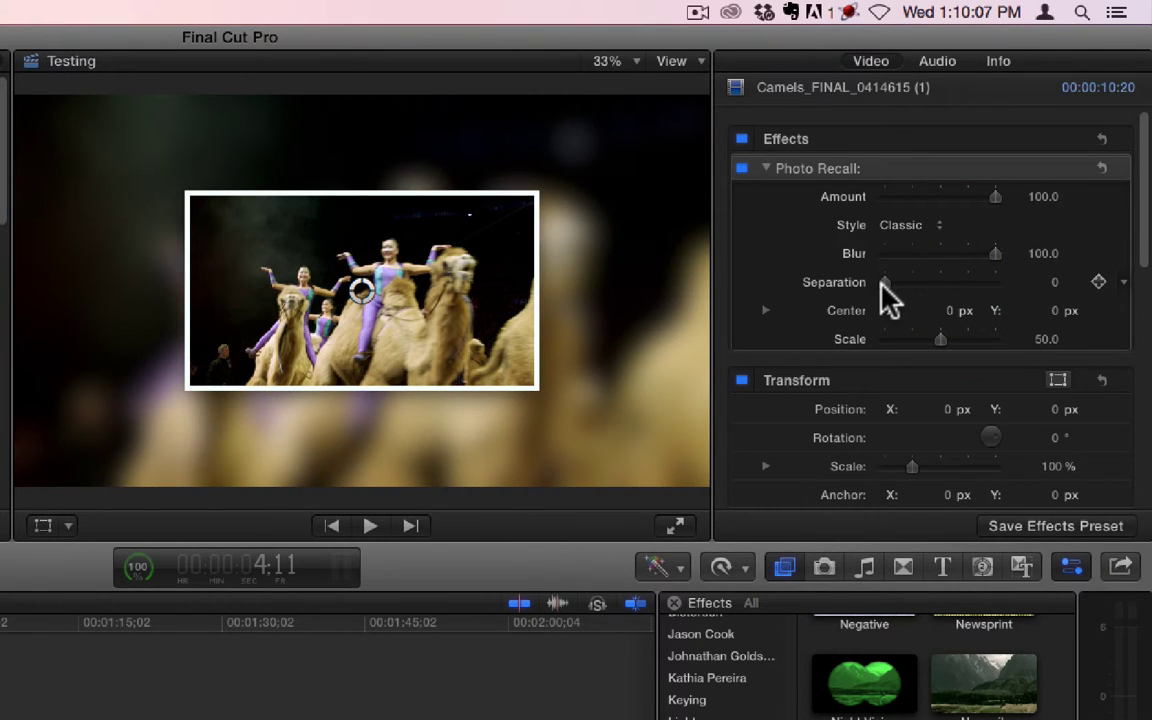
pyautogui.moveTo(884, 287)
pyautogui.mouseDown()
pyautogui.moveTo(978, 305)
pyautogui.moveTo(1008, 298)
pyautogui.mouseUp()
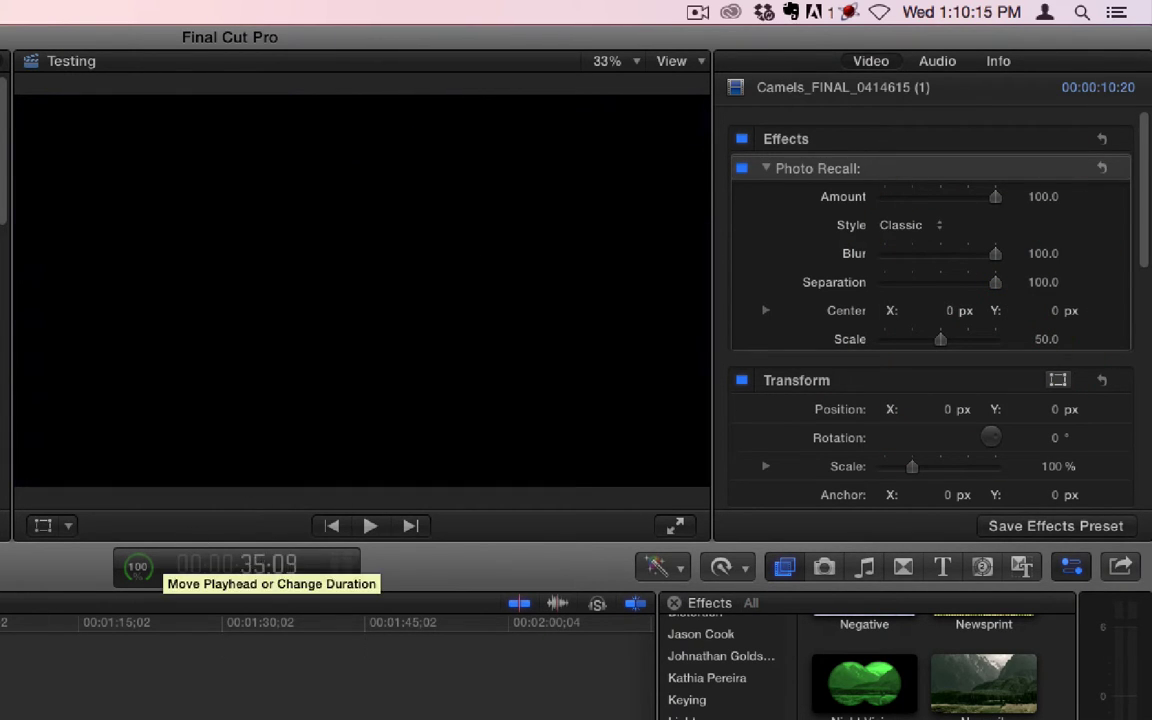
# Step: Reselect the camel clip, shift the Photo Recall inset centre up and left, and set Scale to 60
pyautogui.press('super+shift+a')
pyautogui.press('c')
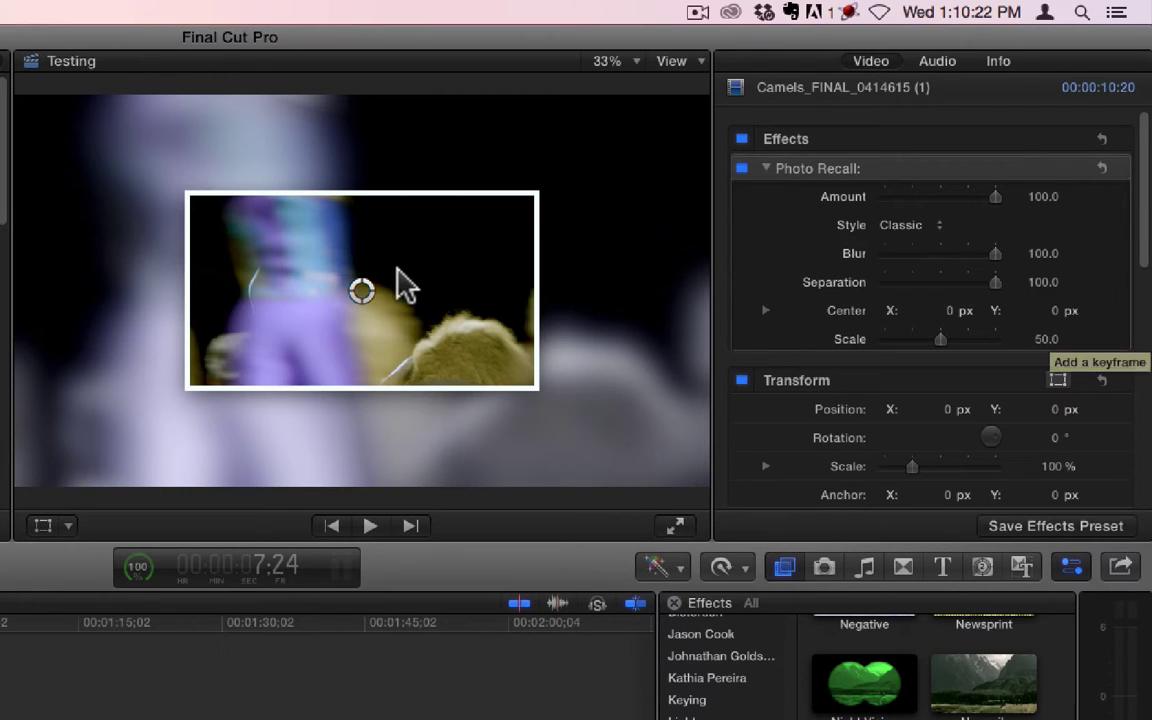
pyautogui.moveTo(366, 297)
pyautogui.mouseDown()
pyautogui.moveTo(257, 180)
pyautogui.moveTo(231, 244)
pyautogui.moveTo(303, 244)
pyautogui.moveTo(415, 208)
pyautogui.moveTo(443, 217)
pyautogui.moveTo(447, 294)
pyautogui.moveTo(409, 345)
pyautogui.moveTo(364, 270)
pyautogui.moveTo(362, 290)
pyautogui.mouseUp()
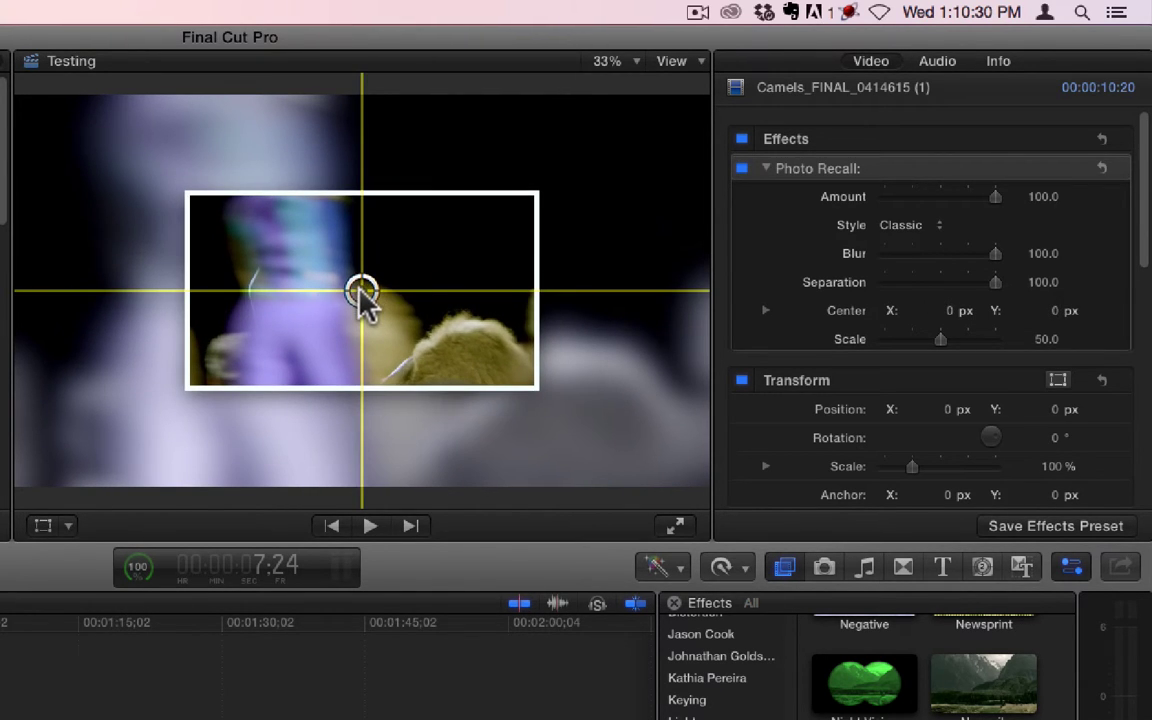
pyautogui.moveTo(1040, 340)
pyautogui.mouseDown()
pyautogui.moveTo(1042, 360)
pyautogui.moveTo(1043, 300)
pyautogui.moveTo(1043, 384)
pyautogui.moveTo(1043, 324)
pyautogui.mouseUp()
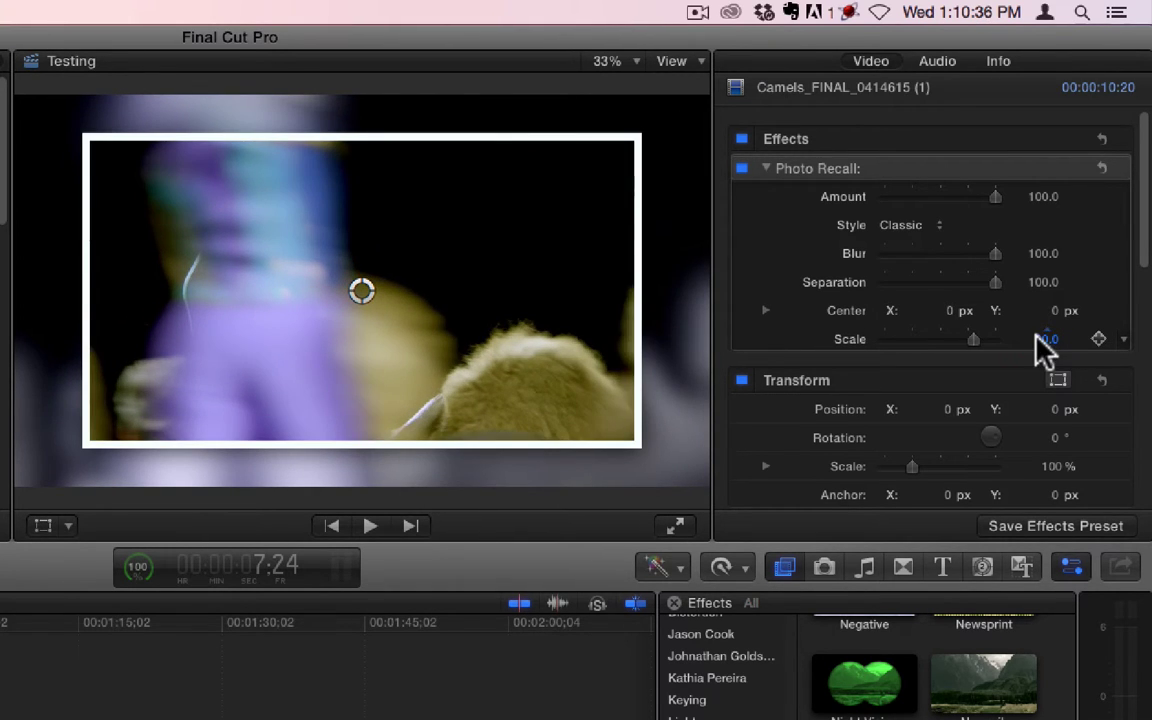
pyautogui.moveTo(362, 292); pyautogui.dragTo(332, 260)
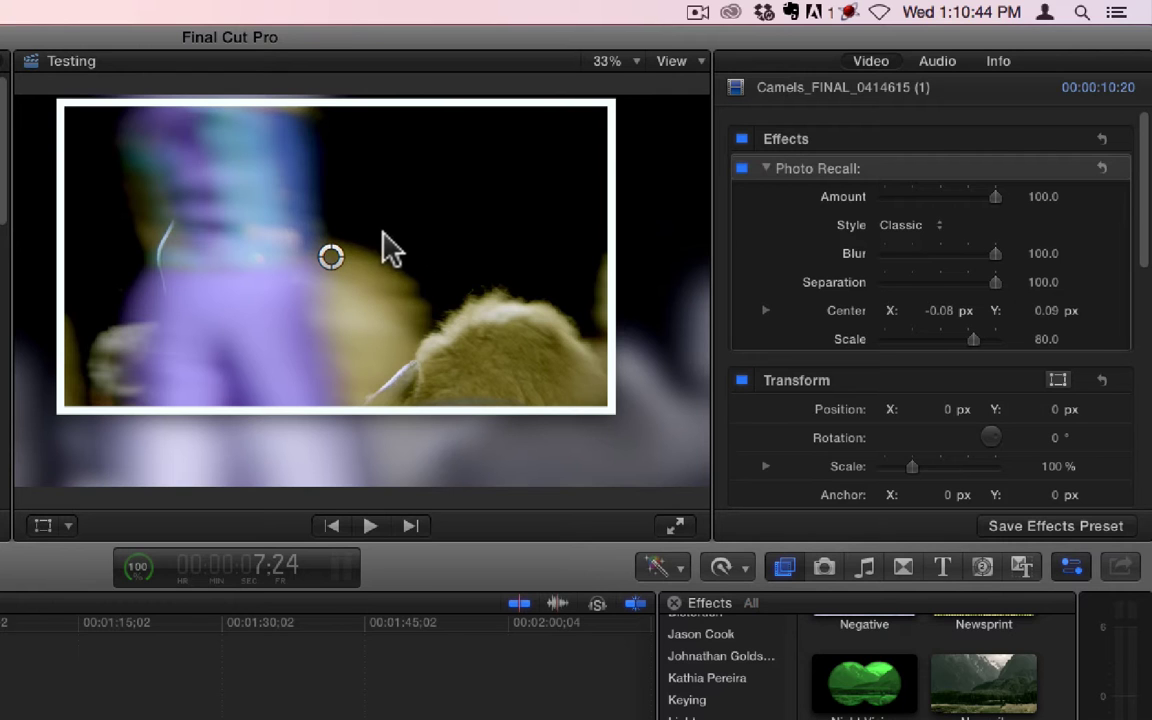
pyautogui.moveTo(333, 260)
pyautogui.mouseDown()
pyautogui.moveTo(348, 289)
pyautogui.moveTo(320, 263)
pyautogui.mouseUp()
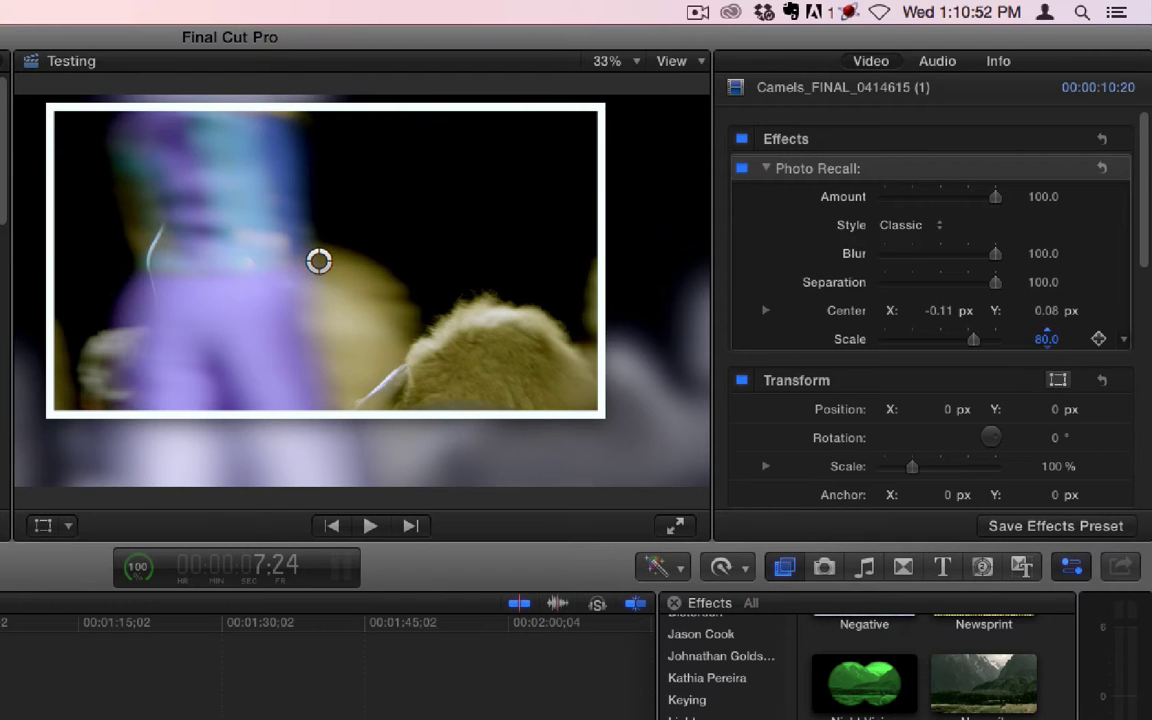
pyautogui.moveTo(1046, 339)
pyautogui.mouseDown()
pyautogui.moveTo(1046, 362)
pyautogui.moveTo(1046, 352)
pyautogui.mouseUp()
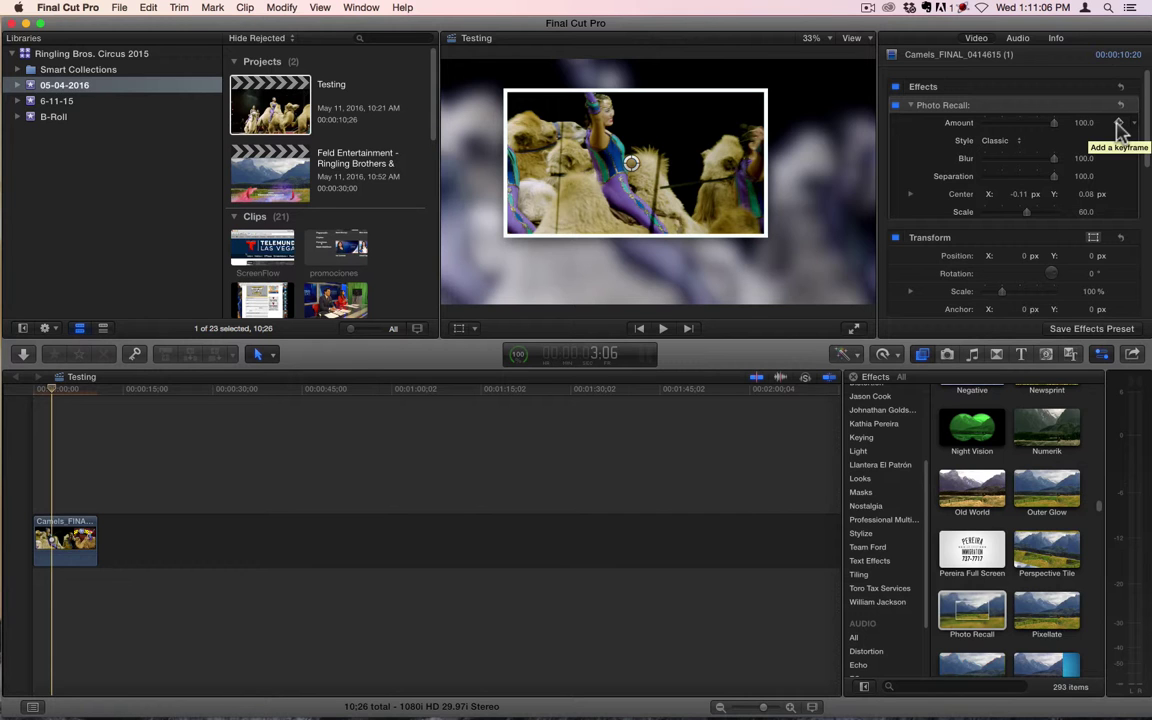
# Step: Keyframe Photo Recall Amount at 100.0 at 3:06 and 0 at the clip start, then preview playback
pyautogui.click(1119, 123)
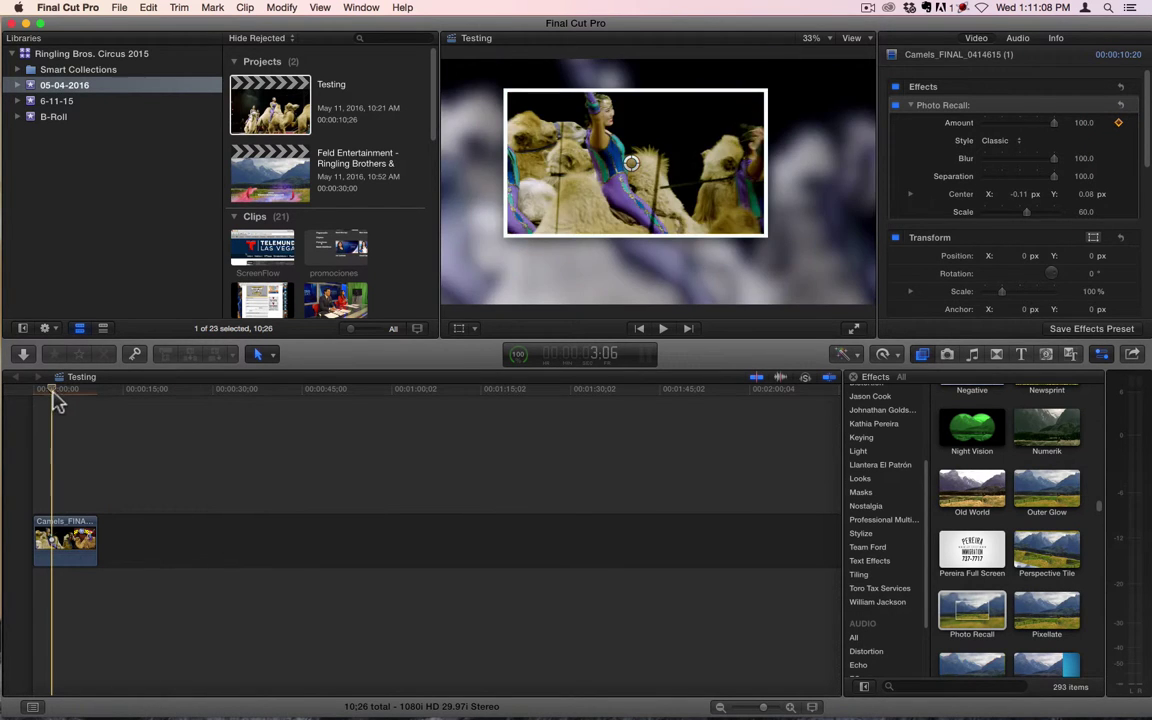
pyautogui.click(48, 390)
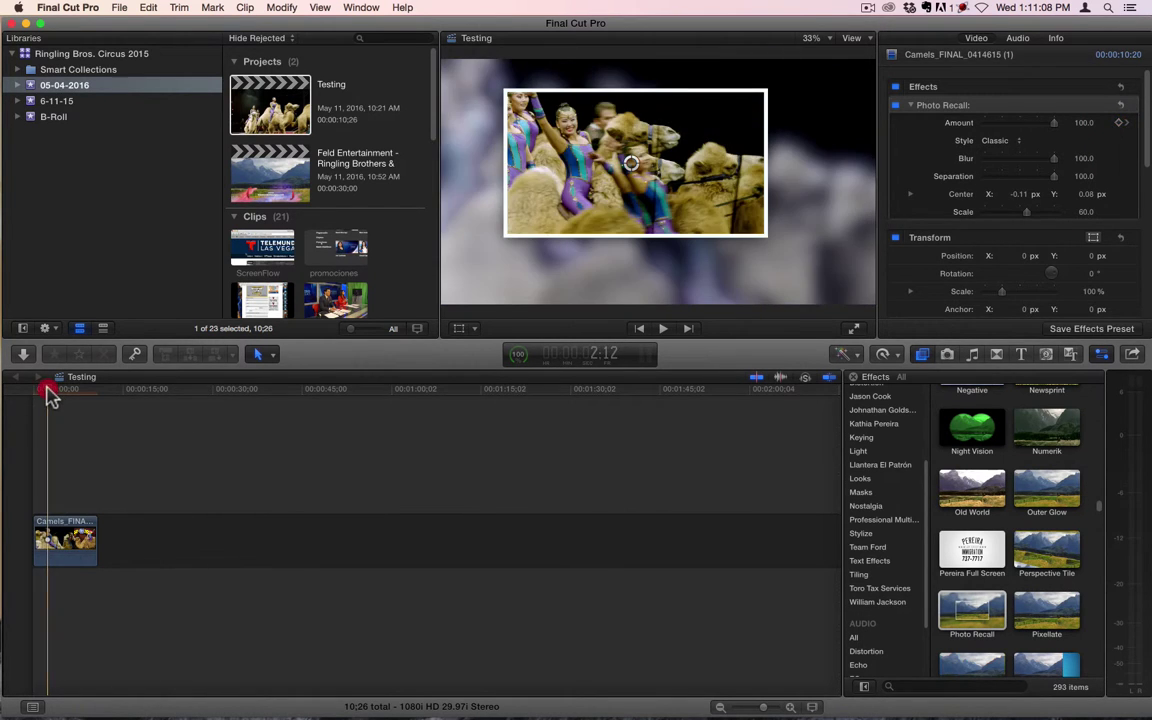
pyautogui.click(1117, 125)
pyautogui.click(1085, 126)
pyautogui.write('0')
pyautogui.press('Return')
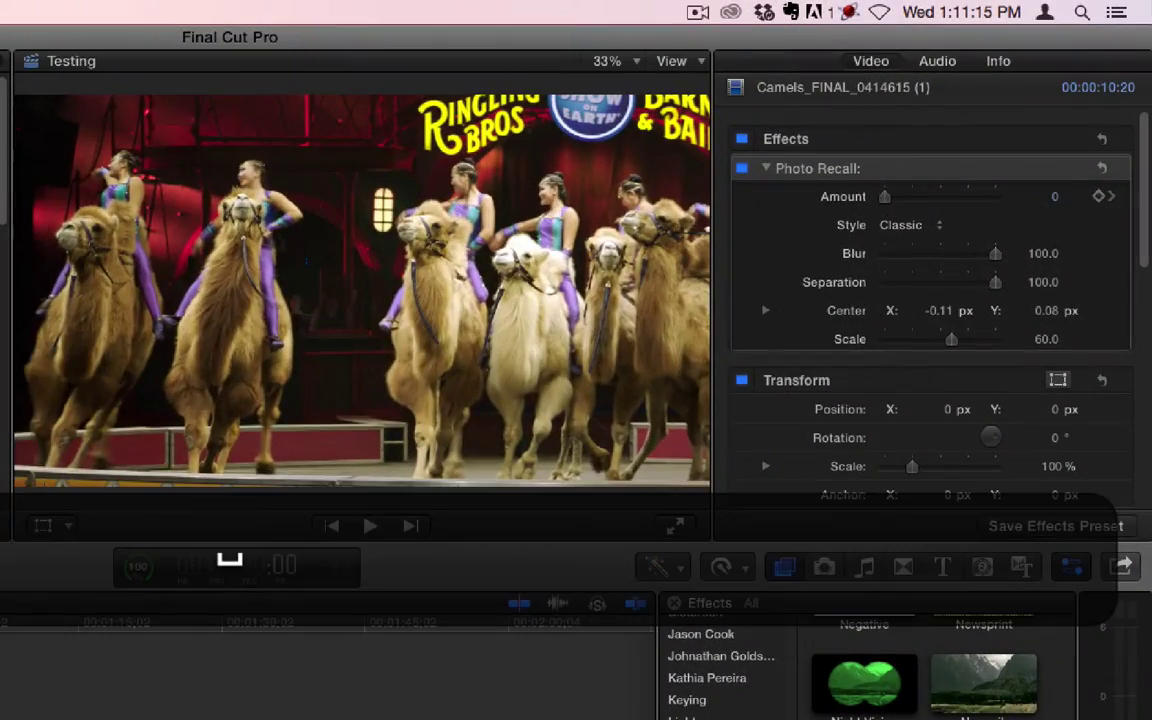
pyautogui.press('space')
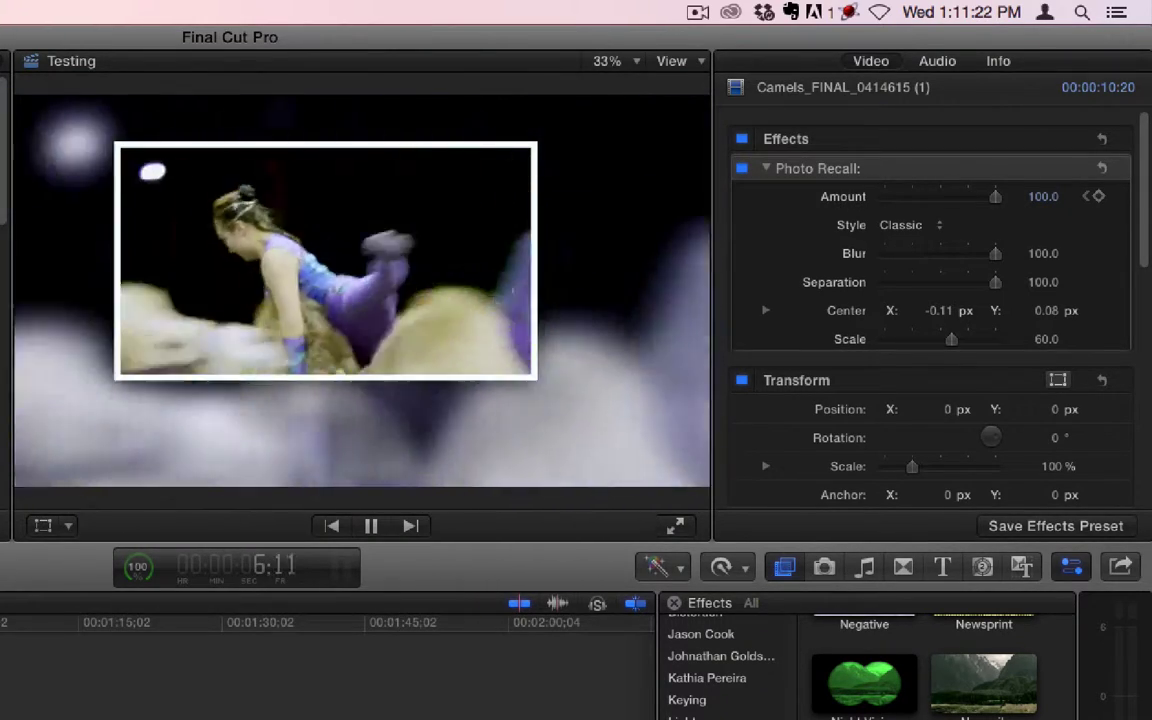
pyautogui.press('space')
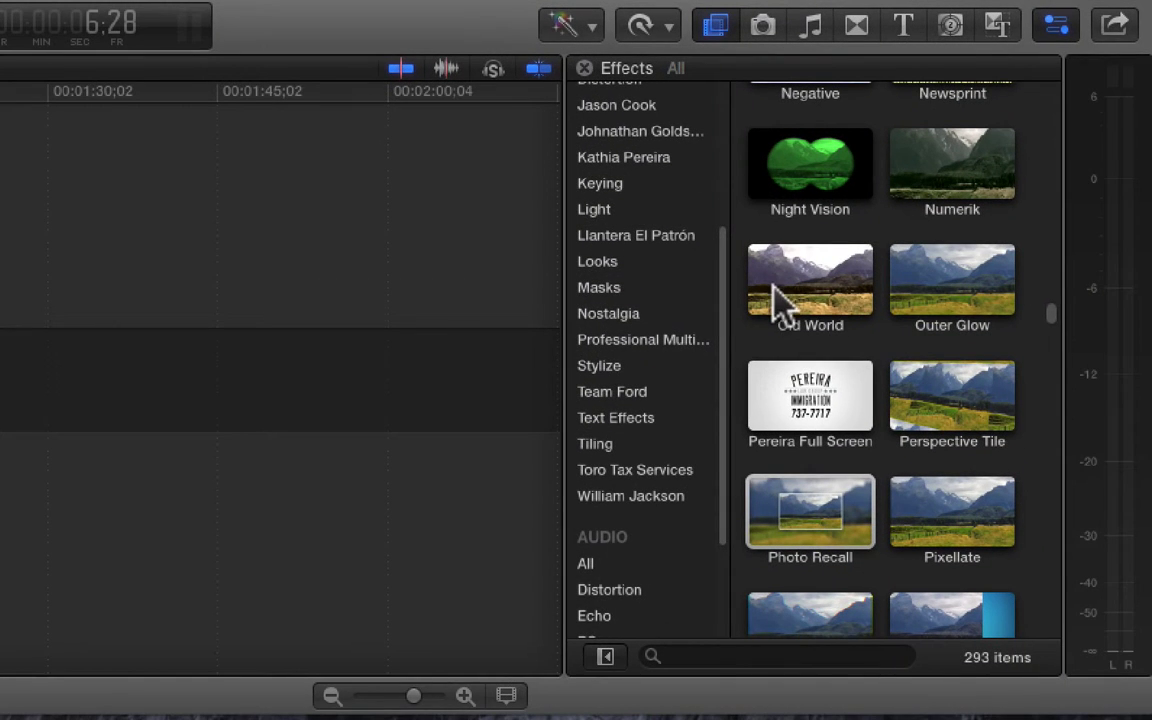
pyautogui.click(828, 538)
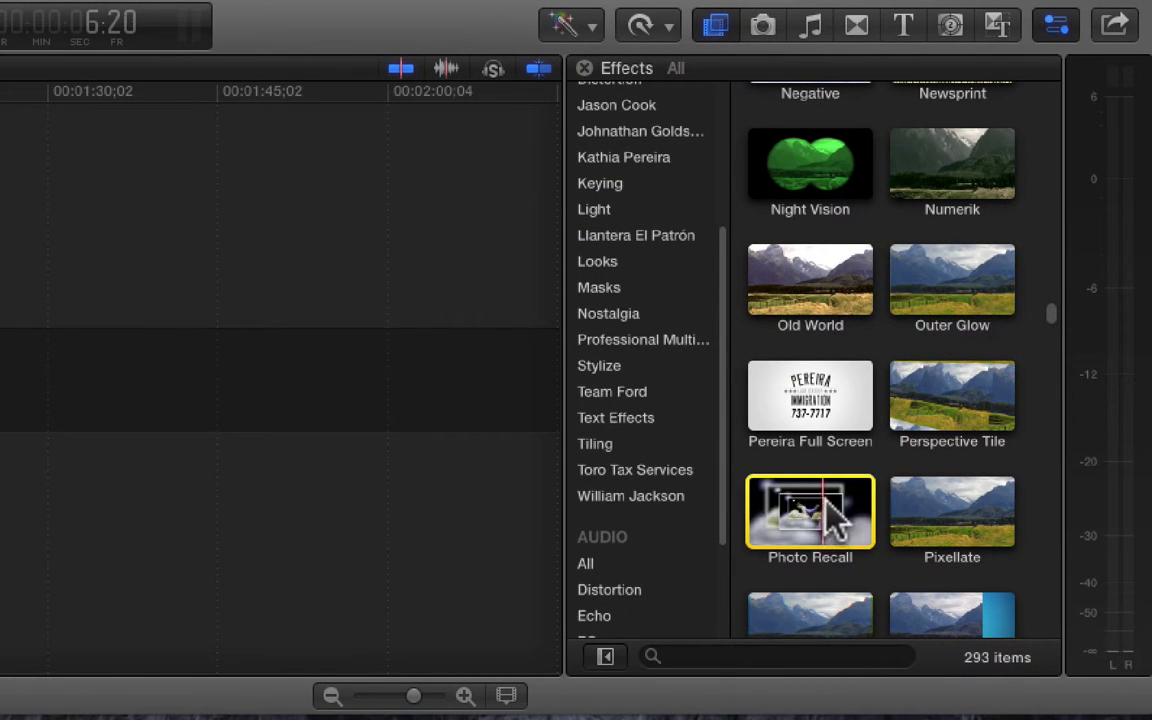
pyautogui.scroll(-5, 828, 530)
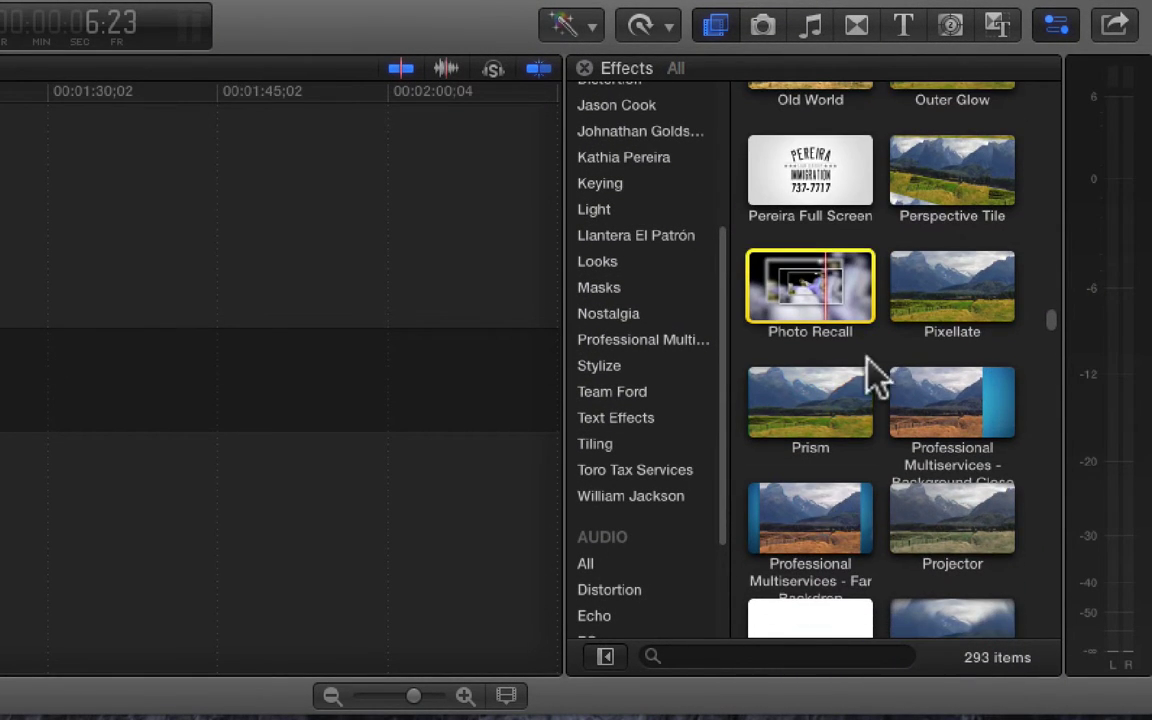
pyautogui.scroll(-3, 945, 510)
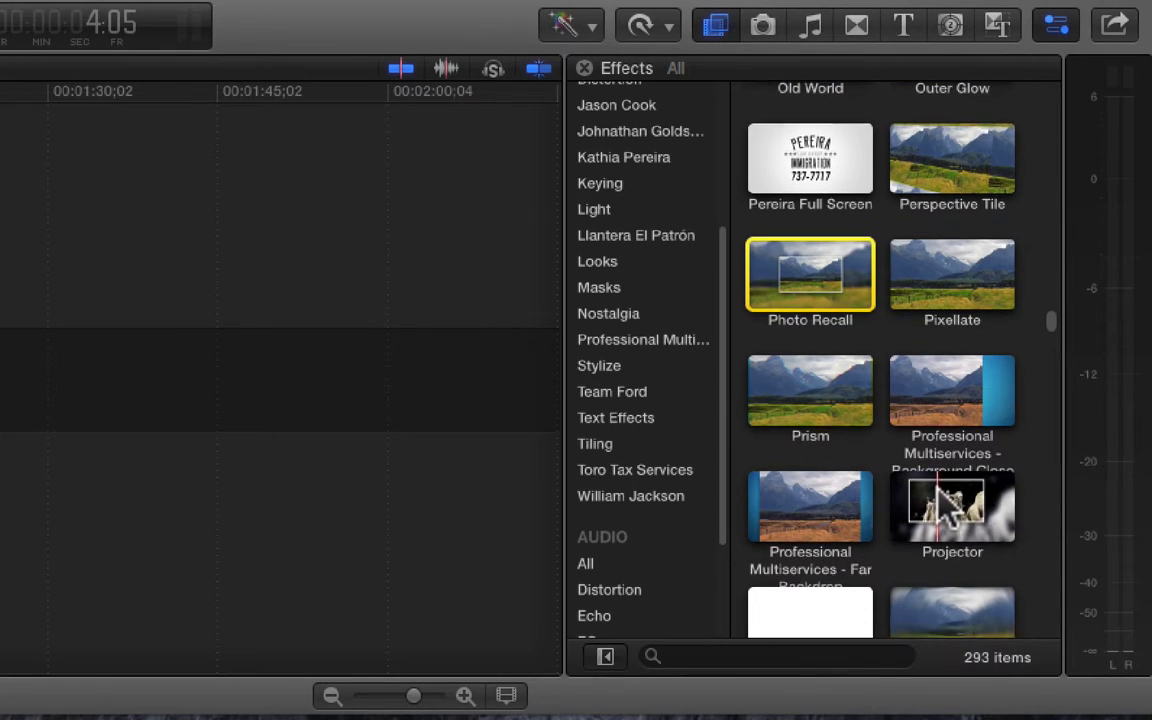